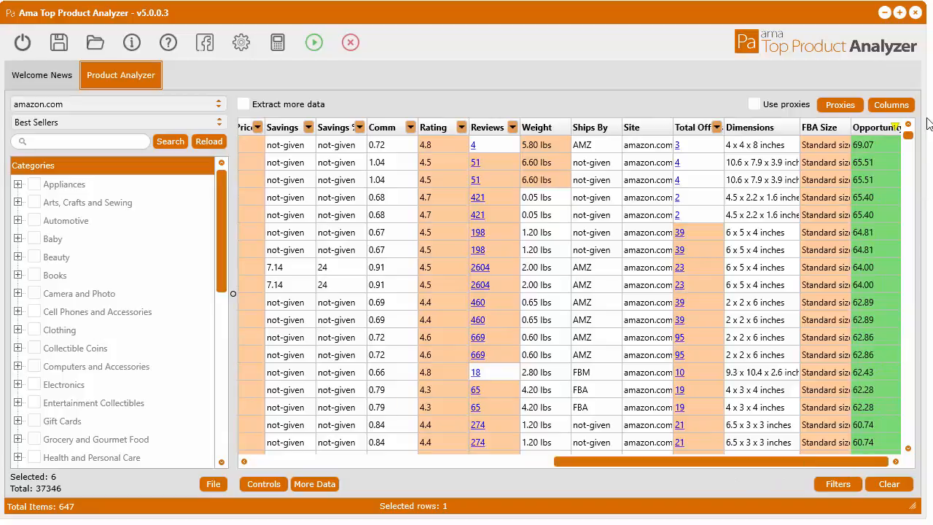
Step: Examine the Opportunity scores at the end of the product table
left_click(879, 127)
left_click(879, 127)
scroll(873, 387, "left", 5)
left_click_drag(708, 465, 880, 464)
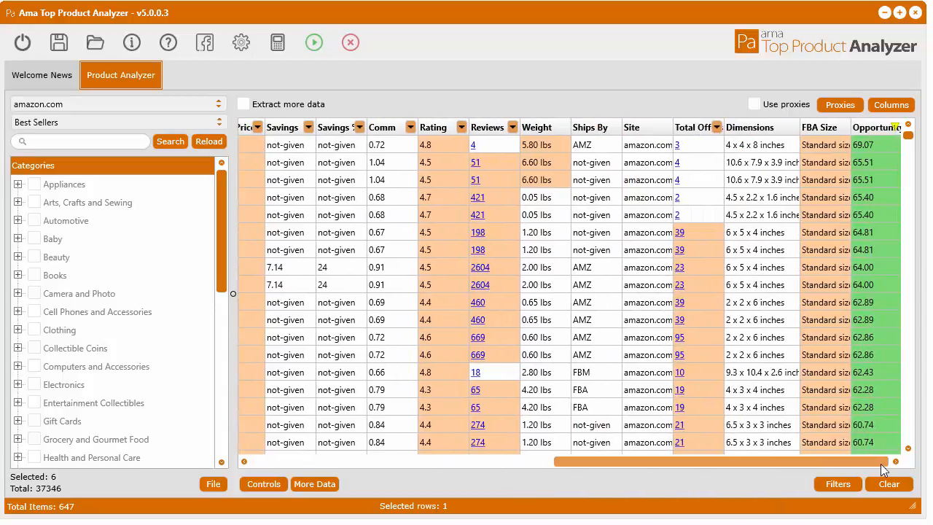
mouse_move(909, 143)
left_mouse_down()
mouse_move(910, 436)
mouse_move(909, 136)
left_mouse_up()
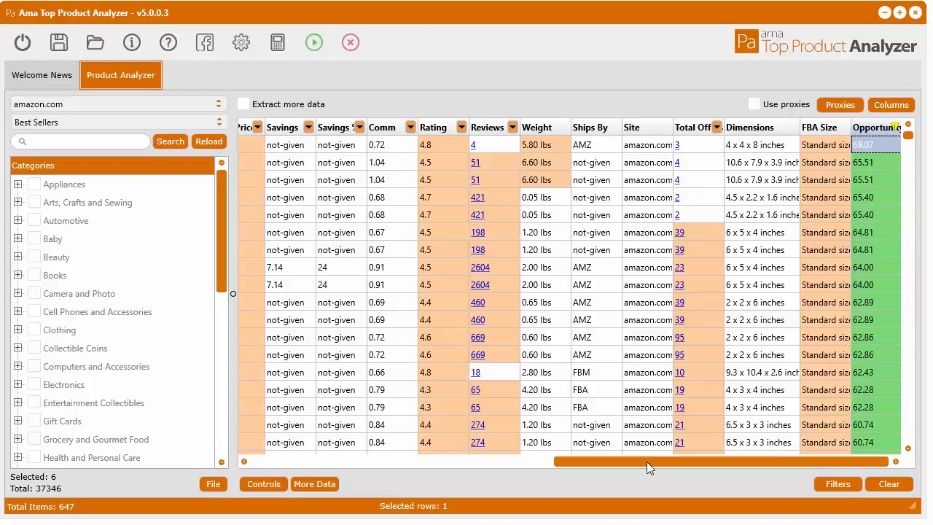
Step: Examine the main category, main rank, sale price, rating, reviews and weight of the first ECO Amenities gift set row
left_click_drag(647, 461, 486, 479)
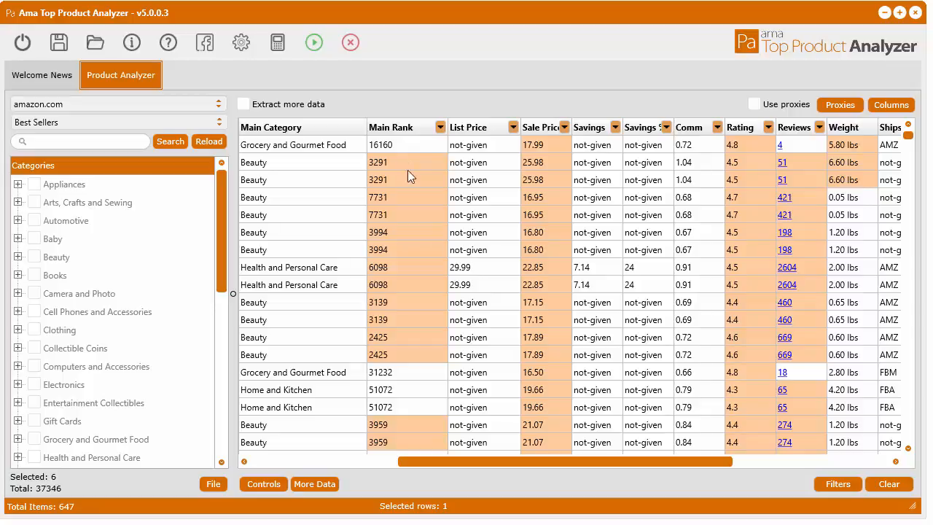
left_click_drag(505, 462, 342, 459)
left_click_drag(264, 164, 556, 161)
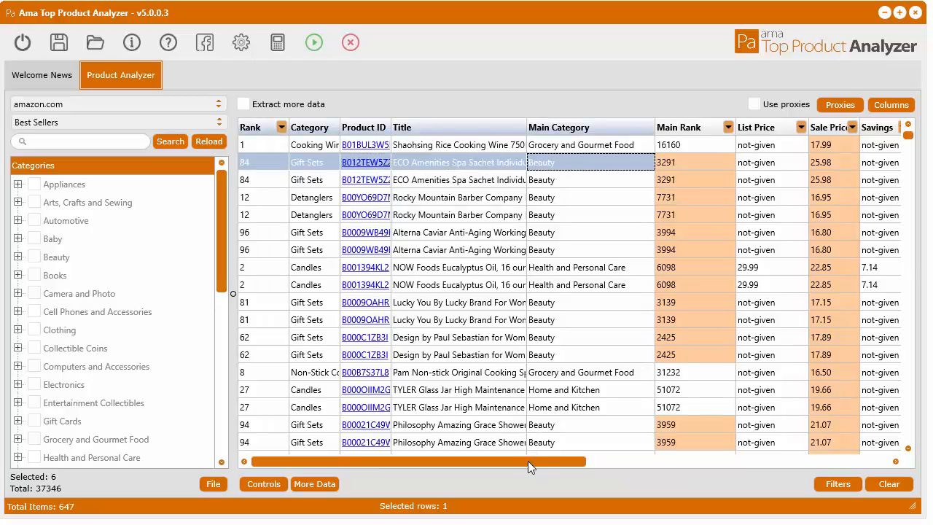
left_click_drag(527, 461, 665, 467)
left_click(412, 163)
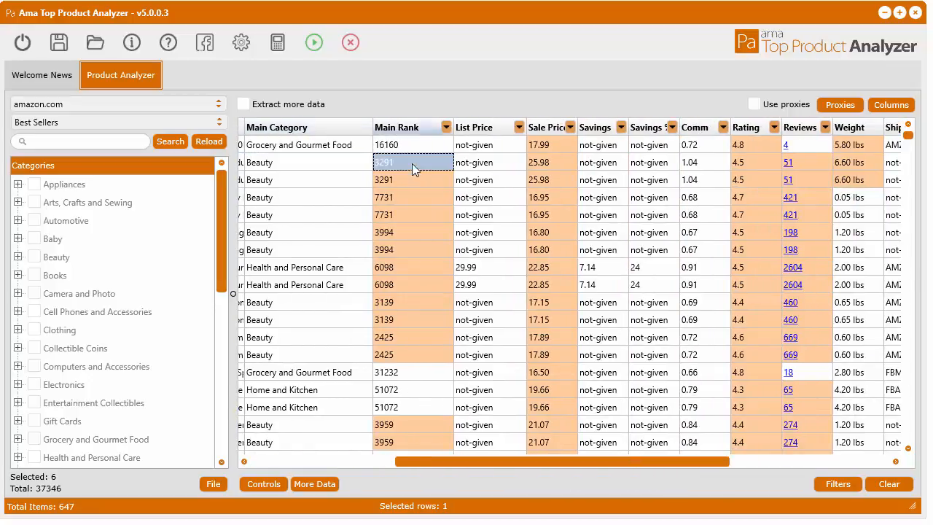
left_click(543, 160)
left_click(741, 167)
left_click(812, 165)
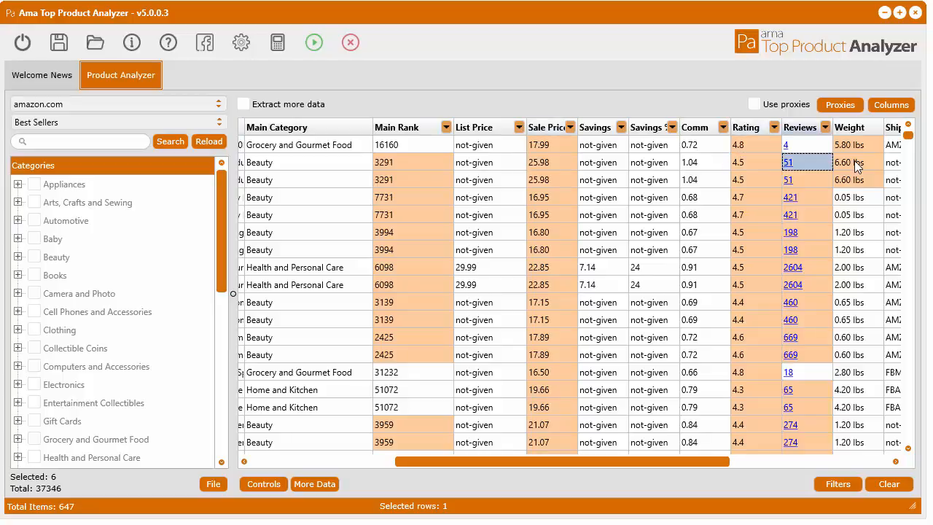
left_click(854, 161)
left_click(295, 160)
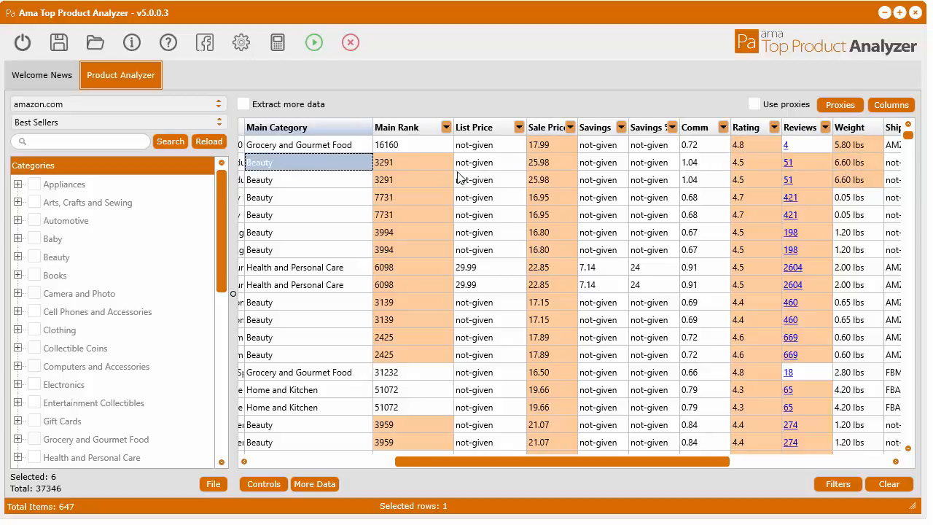
left_click_drag(493, 462, 521, 463)
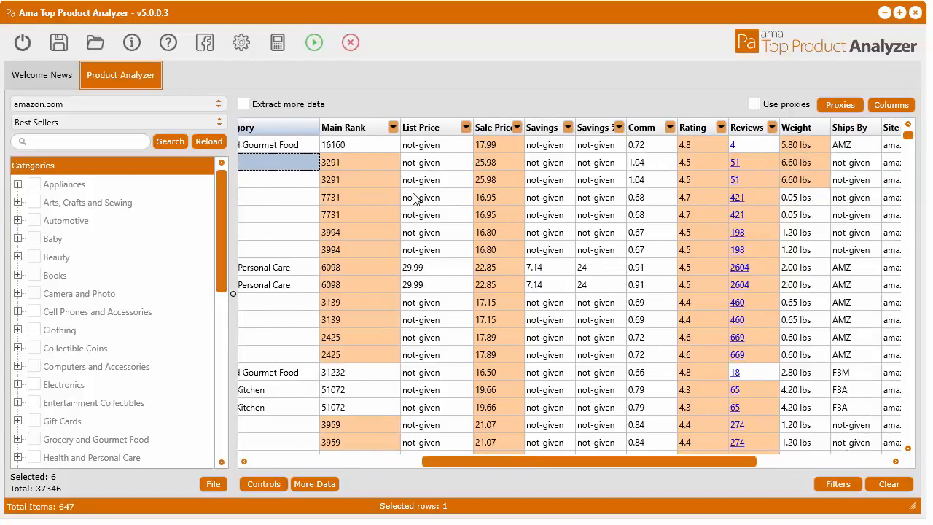
left_click(353, 161)
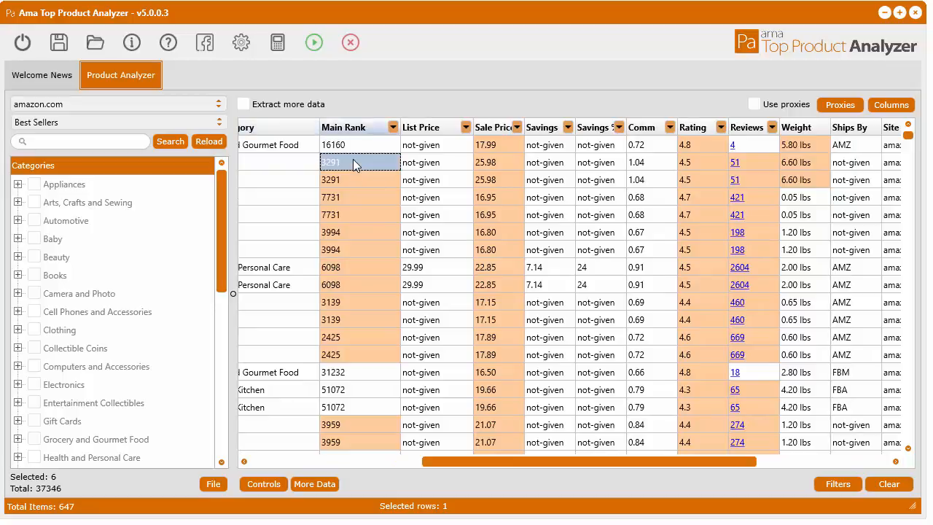
left_click(504, 161)
left_click(695, 169)
left_click(762, 167)
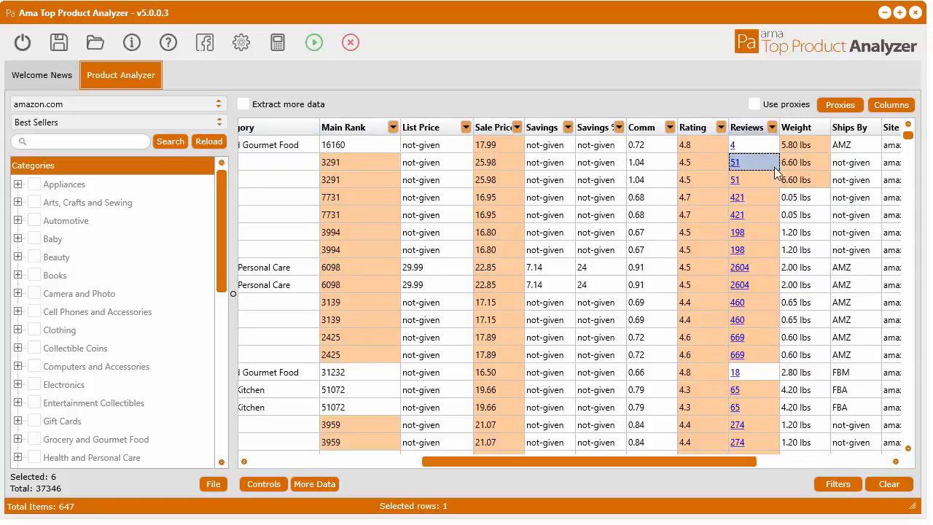
left_click(819, 163)
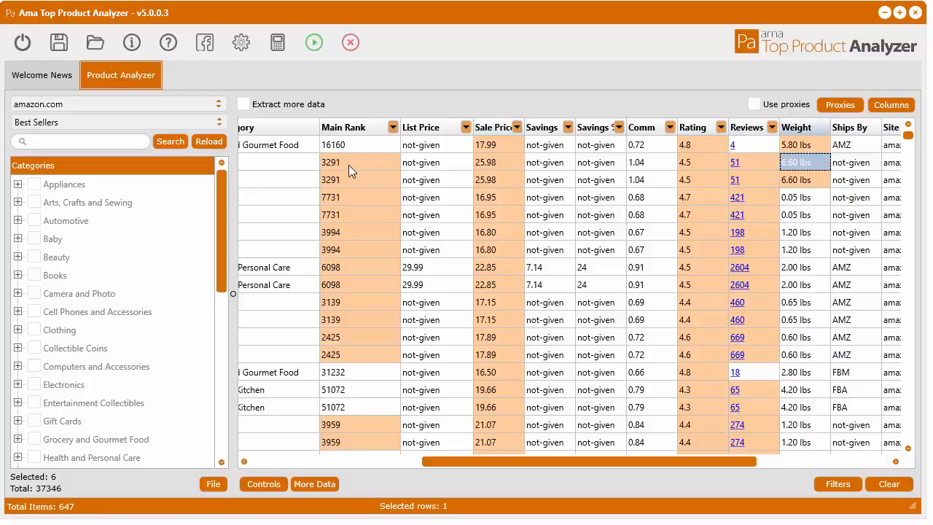
left_click(369, 163)
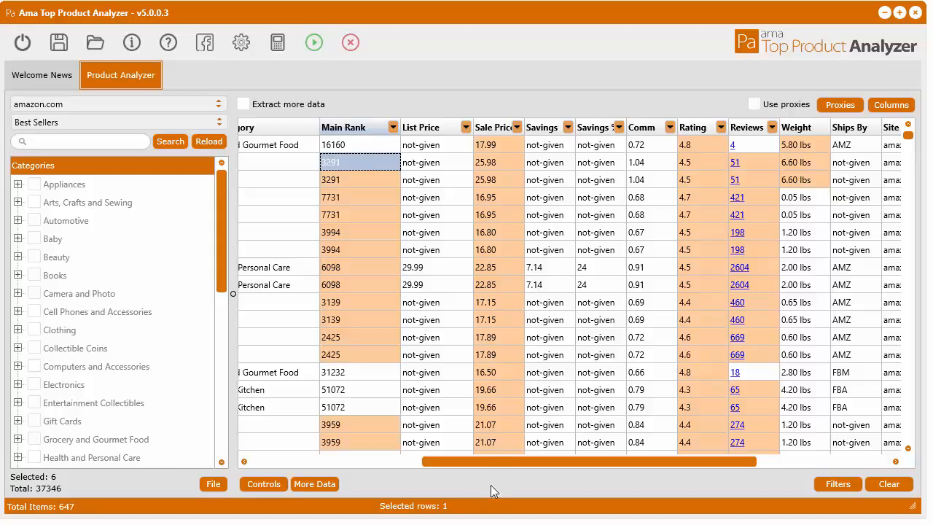
Step: Open the Opportunity Score settings
left_click_drag(487, 460, 470, 407)
left_click(242, 51)
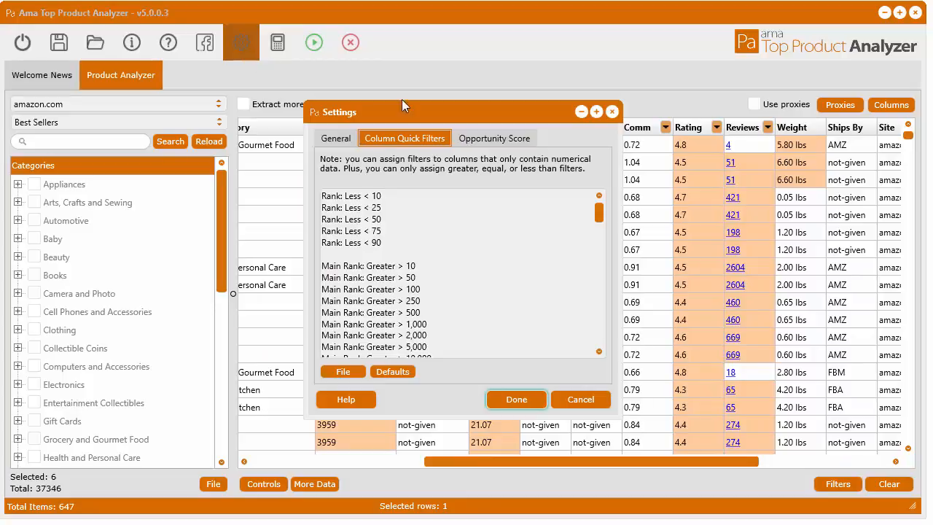
left_click(483, 140)
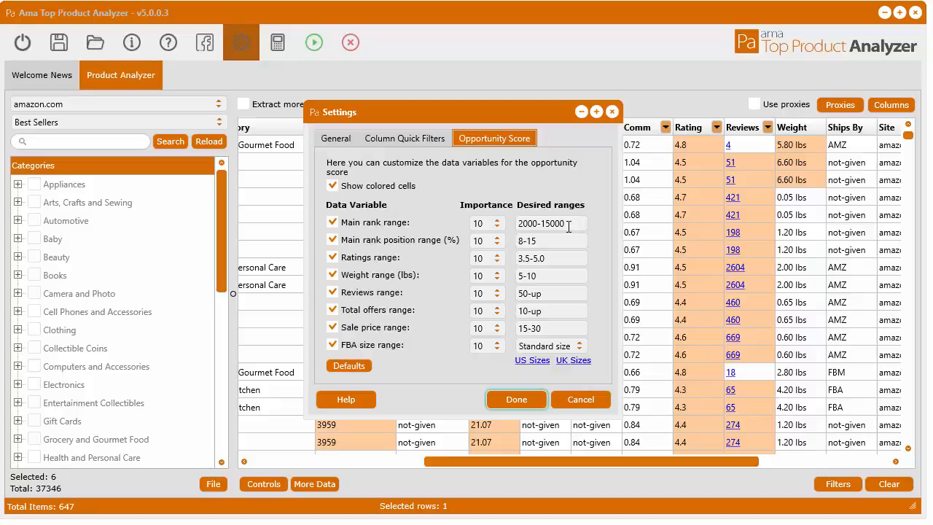
Step: Inspect the lower and upper limits of the desired main rank range and the main rank position range
left_click_drag(538, 224, 515, 224)
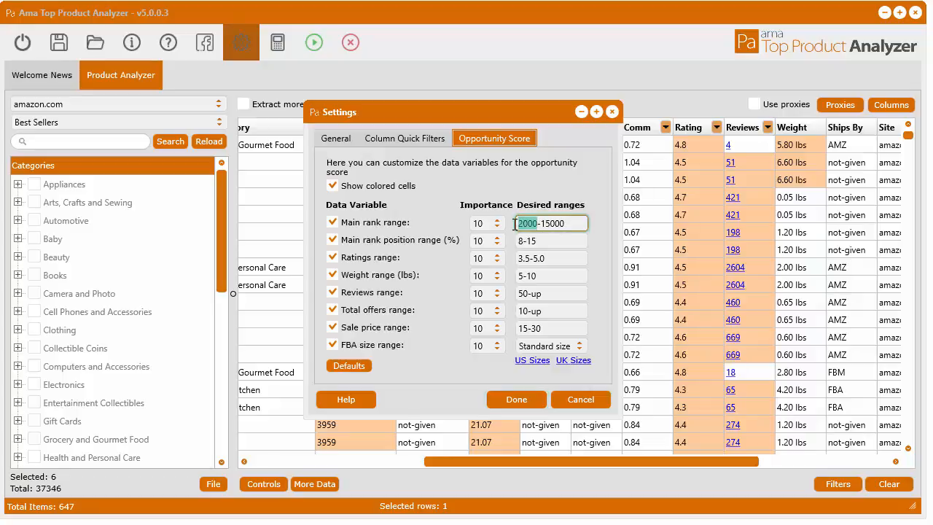
left_click_drag(581, 225, 544, 226)
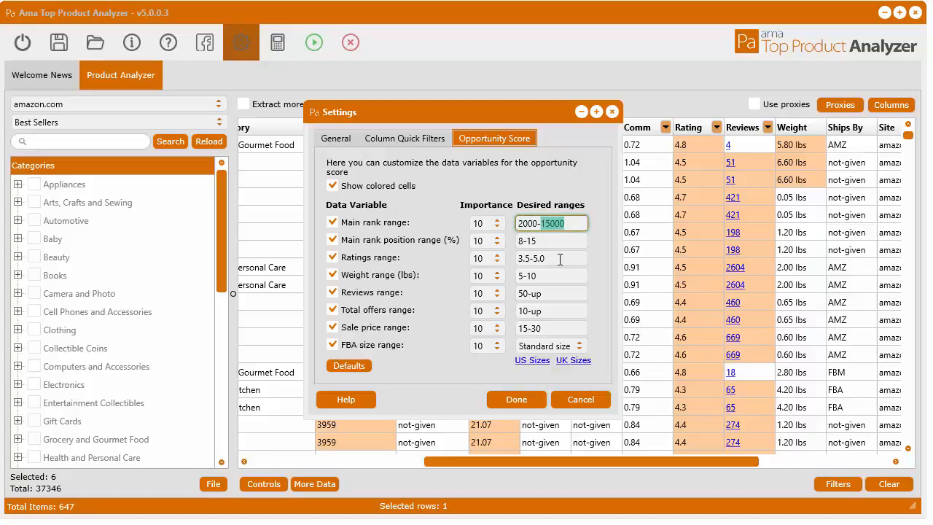
left_click(560, 241)
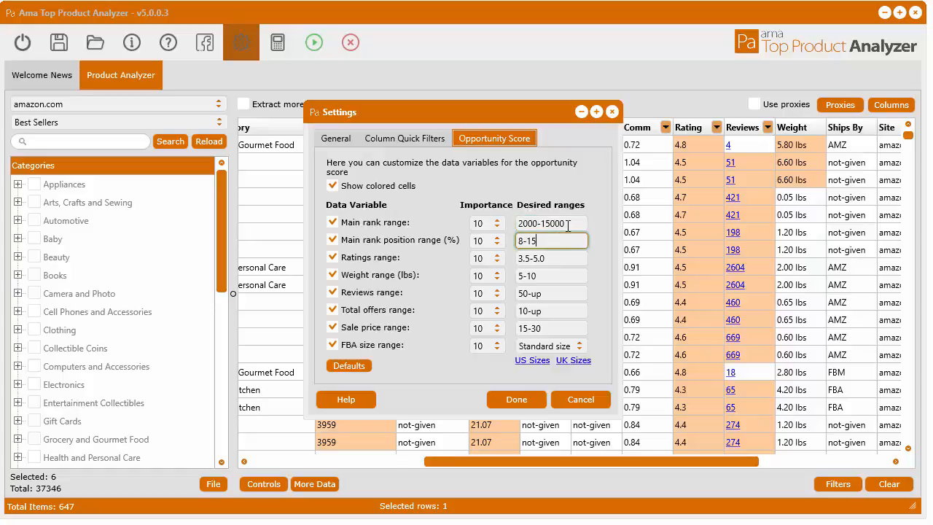
left_click_drag(540, 224, 513, 225)
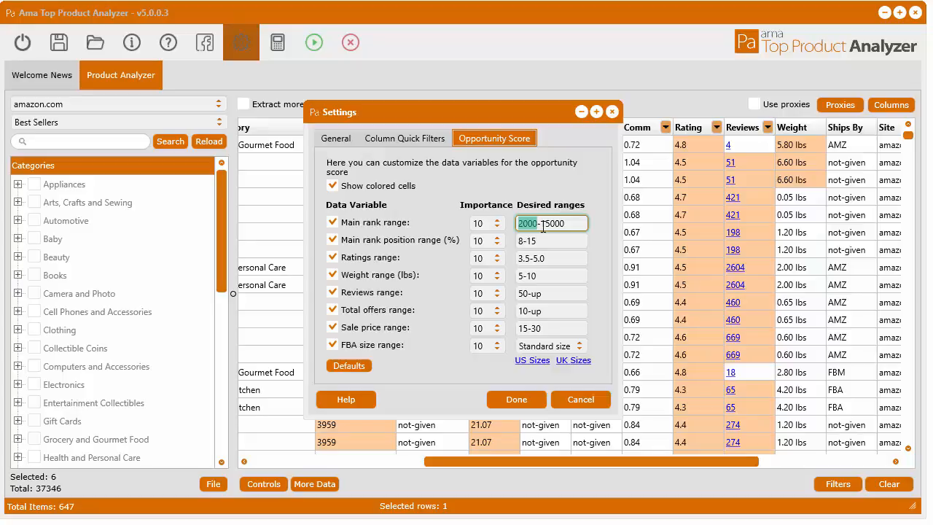
left_click(543, 228)
double_click(571, 224)
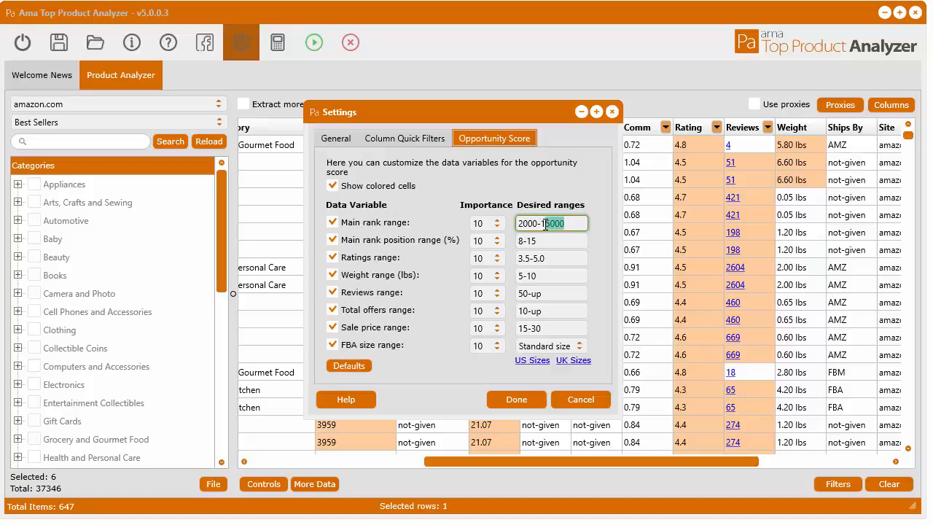
left_click(572, 224)
type("20,000")
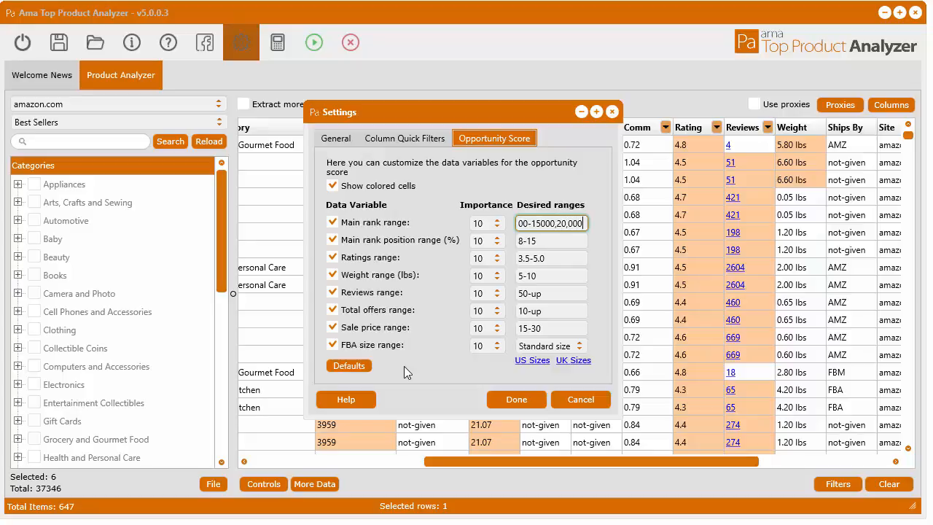
key("BackSpace")
key("BackSpace")
key("BackSpace")
key("BackSpace")
type("000")
type("-100000")
key("BackSpace")
key("BackSpace")
key("BackSpace")
key("BackSpace")
key("BackSpace")
key("BackSpace")
key("BackSpace")
key("BackSpace")
key("BackSpace")
key("BackSpace")
key("BackSpace")
key("BackSpace")
key("BackSpace")
Step: Review the desired ranges for main rank position, ratings, weight and reviews
left_click(569, 246)
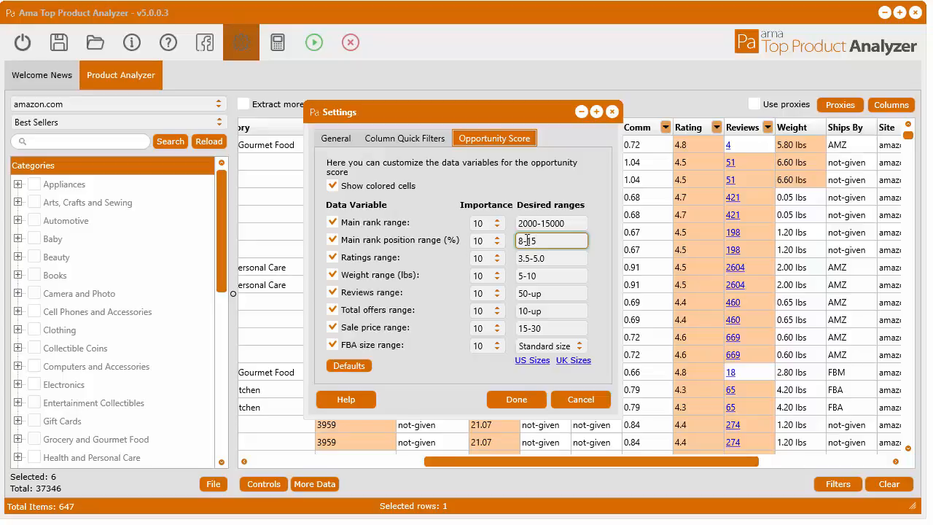
left_click(565, 258)
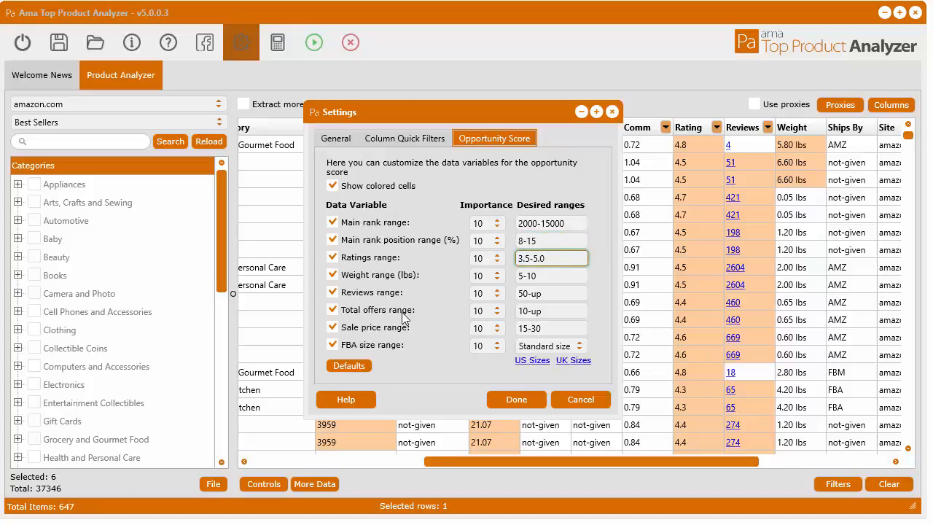
left_click_drag(560, 255, 514, 256)
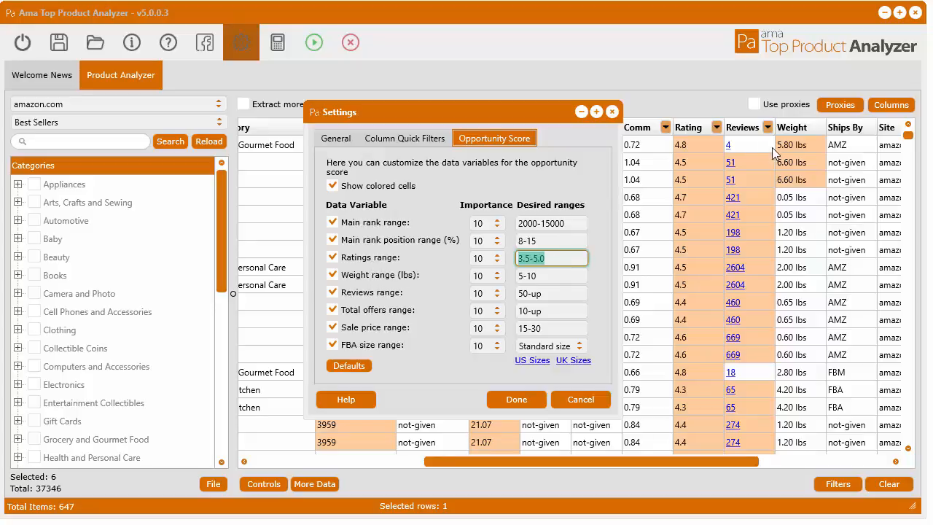
left_click_drag(545, 277, 503, 285)
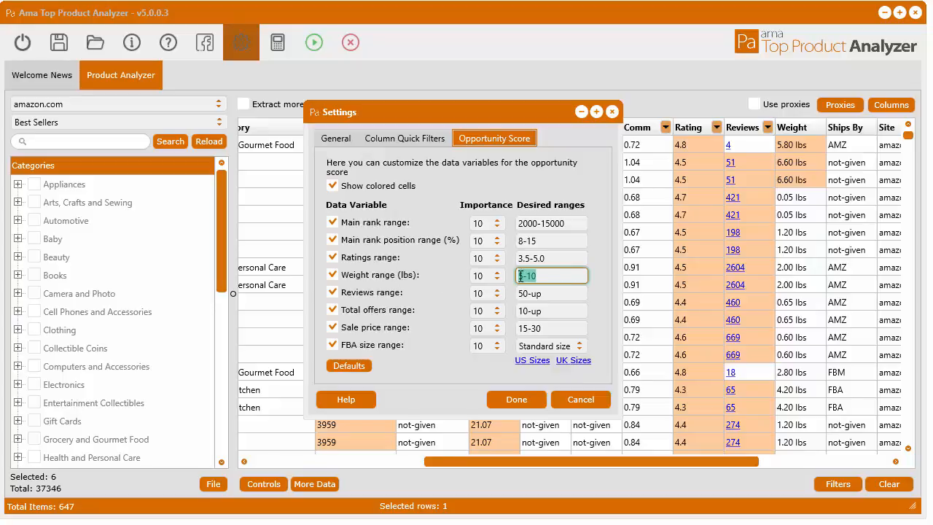
left_click(551, 296)
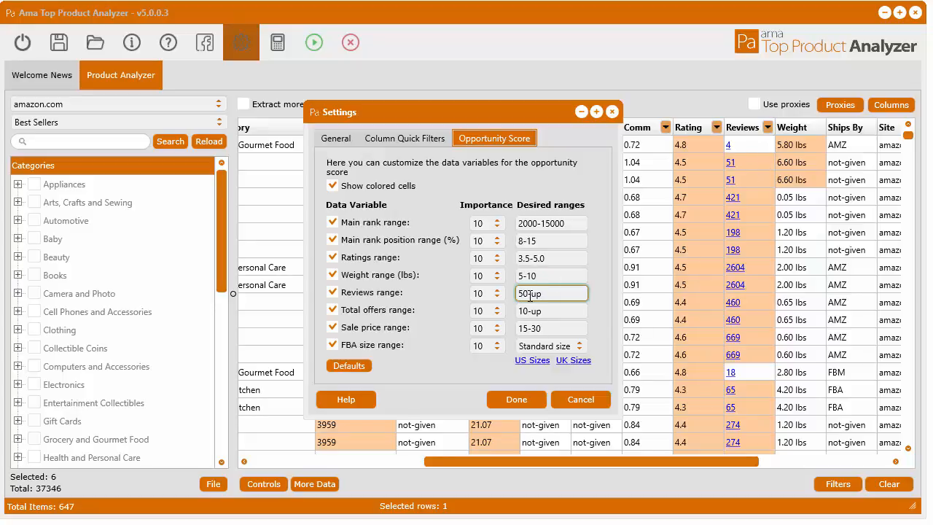
Step: Try an upper limit of 2000 for the desired reviews range, and restore it to 50-up
mouse_move(529, 295)
left_mouse_down()
mouse_move(518, 295)
mouse_move(533, 297)
left_mouse_up()
type("2000")
key("BackSpace")
key("BackSpace")
key("BackSpace")
key("BackSpace")
type("up")
Step: Check the total offers range and the available FBA size options
left_click(566, 310)
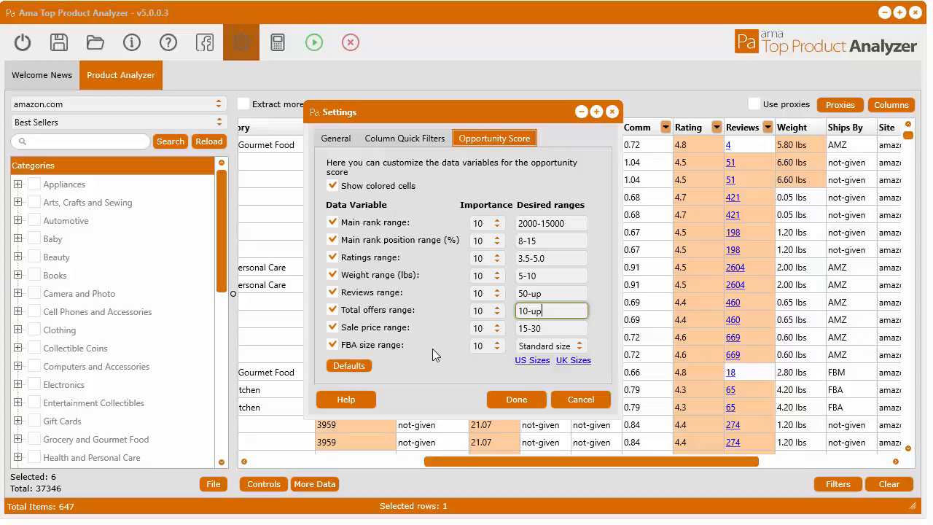
left_click(565, 345)
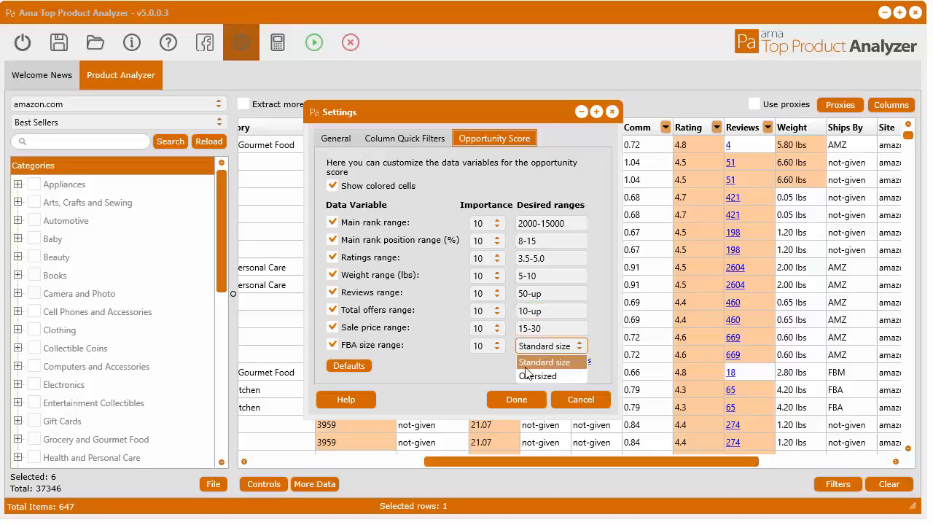
left_click(454, 373)
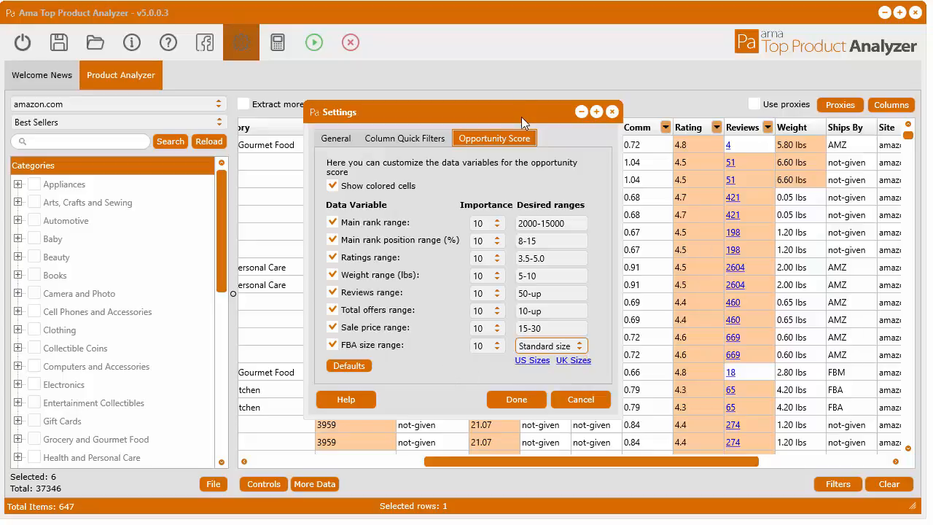
Step: Reposition the Settings dialog to compare the desired ranges with the table's colored cells, and accept the settings
left_click_drag(524, 117, 932, 140)
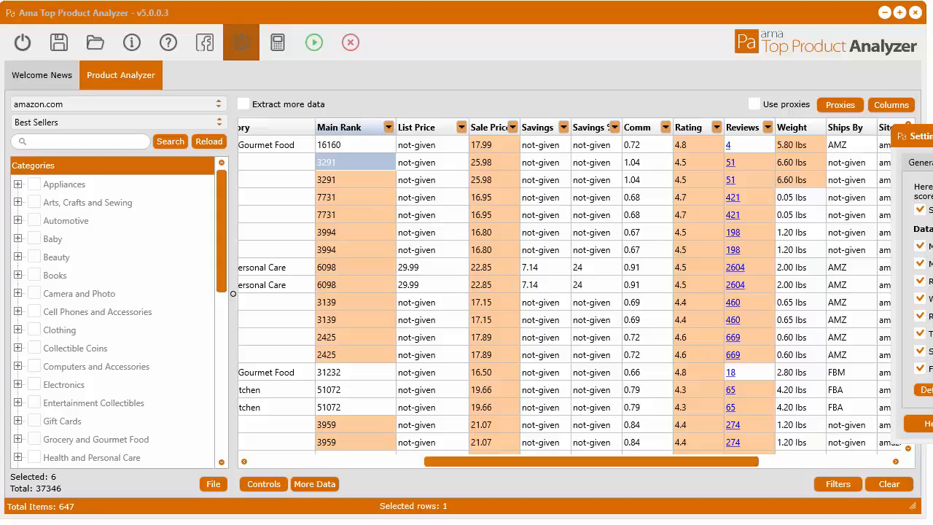
left_click_drag(924, 137, 576, 136)
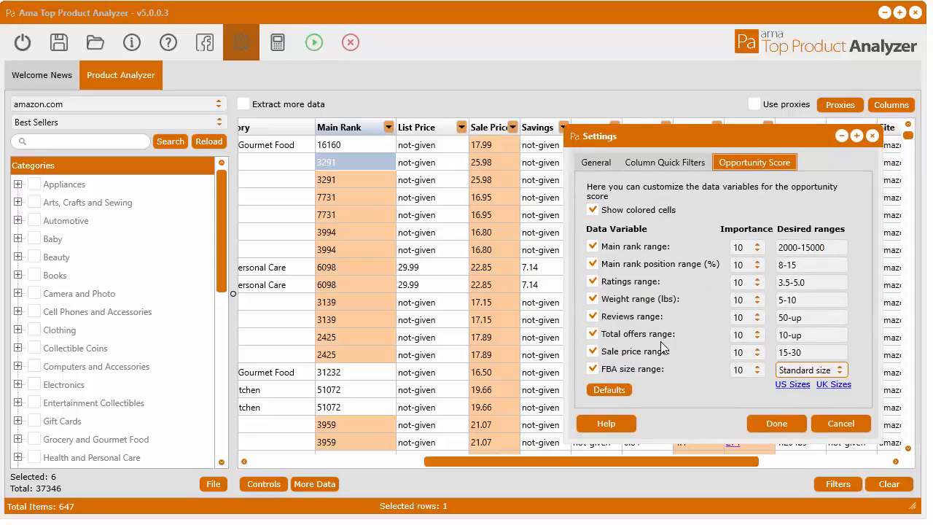
left_click_drag(659, 143, 718, 140)
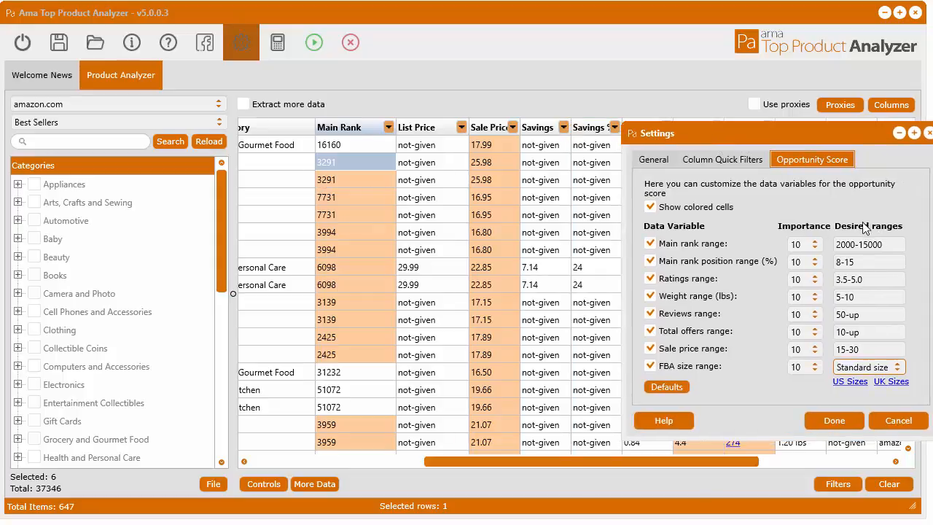
left_click_drag(795, 135, 932, 163)
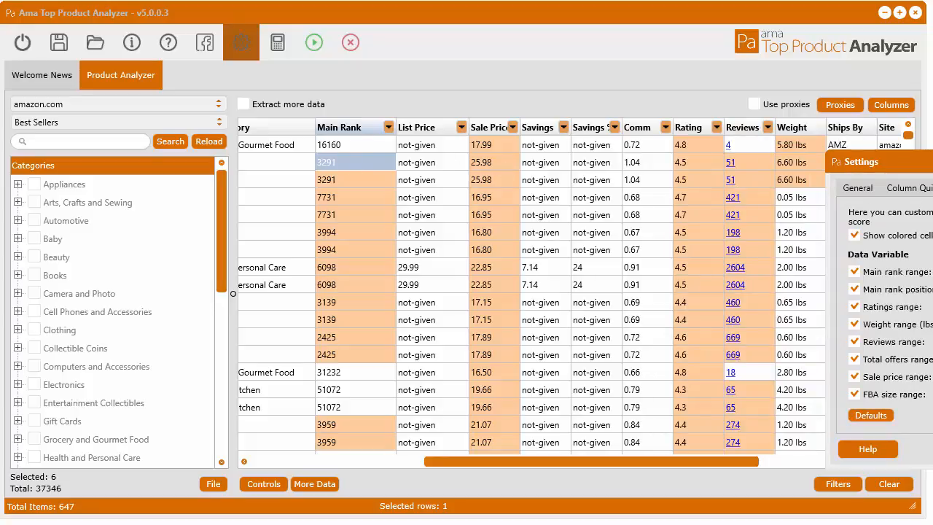
left_click_drag(875, 161, 505, 128)
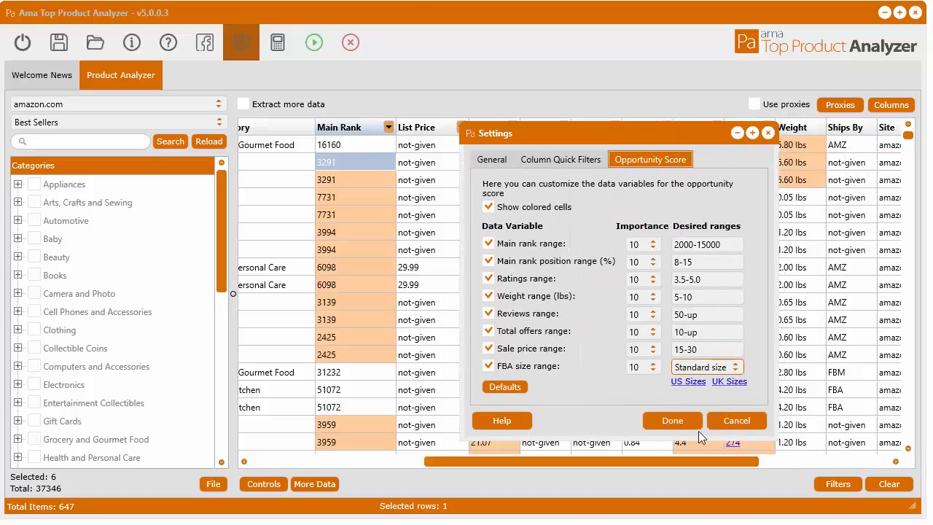
left_click(671, 419)
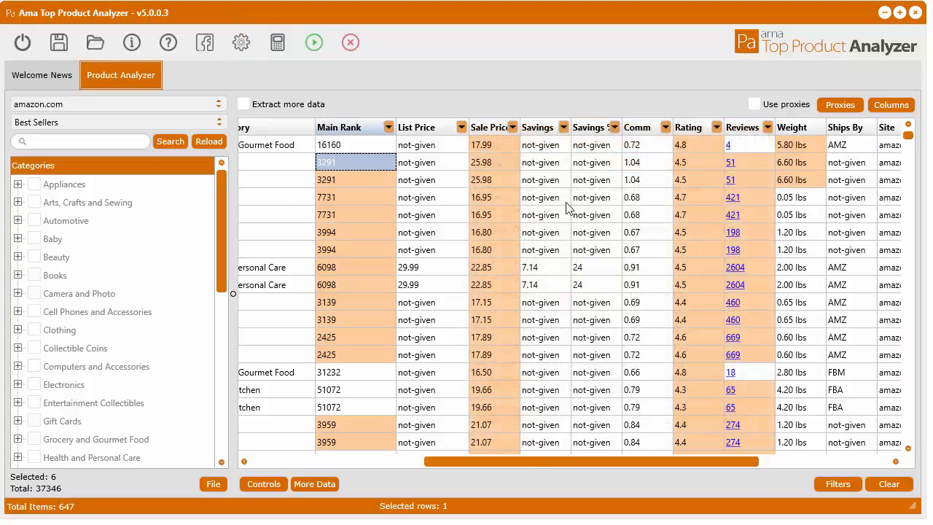
mouse_move(511, 461)
left_mouse_down()
mouse_move(659, 467)
mouse_move(376, 462)
mouse_move(454, 448)
mouse_move(522, 460)
mouse_move(500, 461)
left_mouse_up()
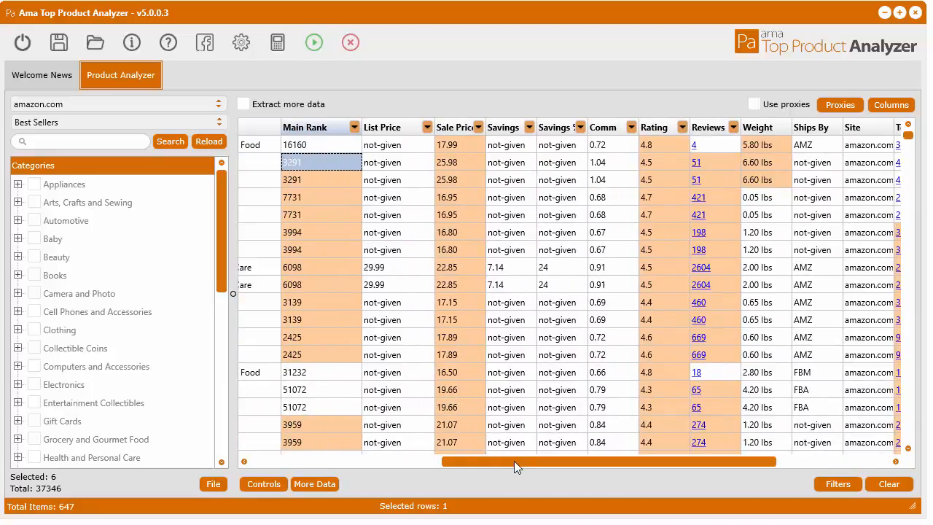
Step: Examine the Opportunity Score, weight and reviews values of the second product in the table
left_click_drag(514, 461, 635, 460)
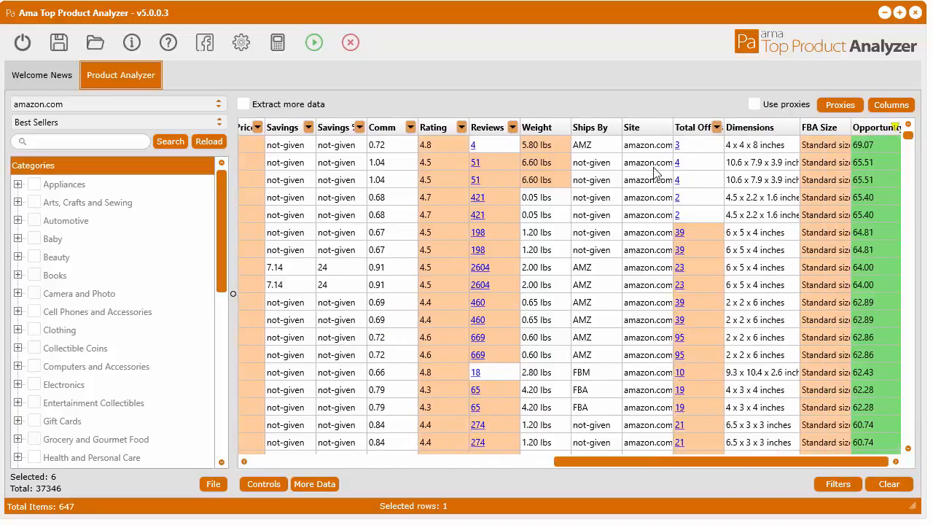
left_click(884, 162)
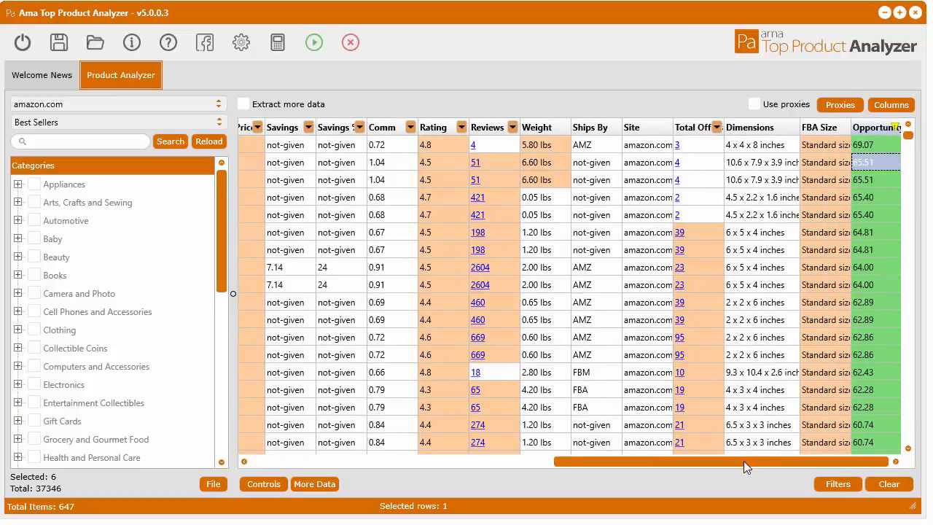
mouse_move(743, 461)
left_mouse_down()
mouse_move(681, 456)
mouse_move(758, 451)
left_mouse_up()
left_click(529, 163)
left_click(508, 163)
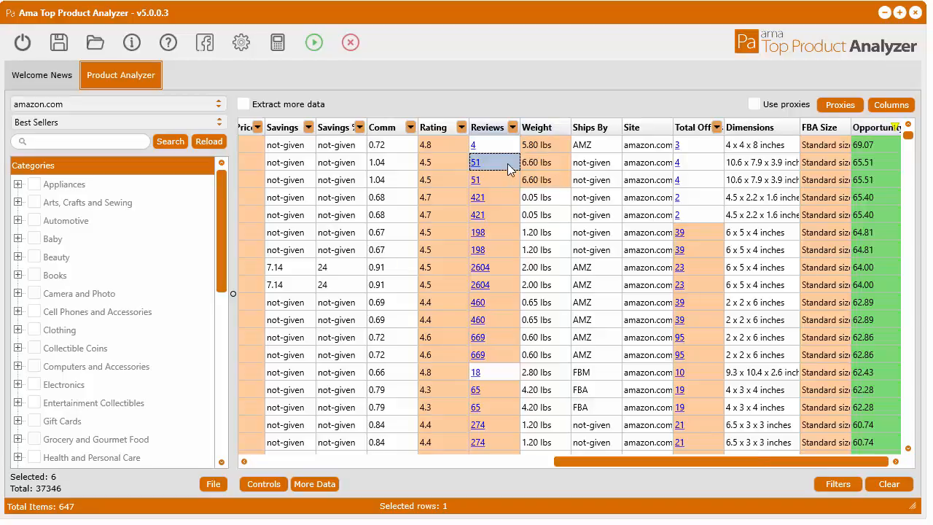
Step: Examine the second product's sale price and main rank, and compare its rank with the other colored Main Rank cells
left_click_drag(644, 459, 540, 465)
left_click(546, 163)
left_click(344, 162)
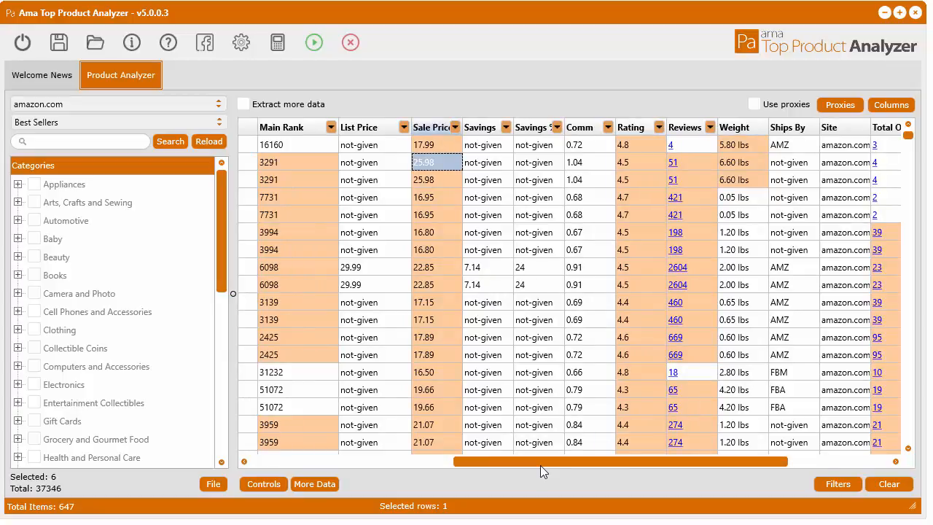
left_click_drag(540, 465, 467, 455)
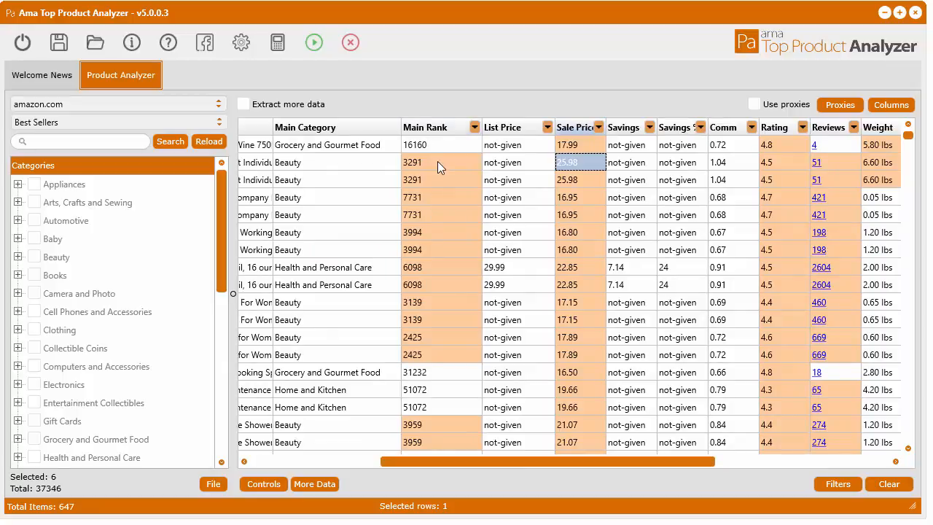
left_click(438, 163)
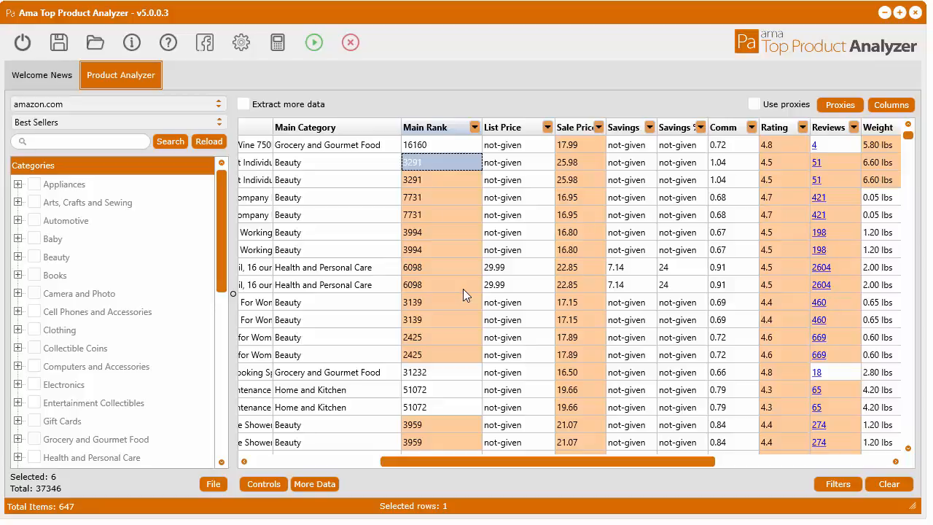
left_click_drag(462, 289, 439, 235)
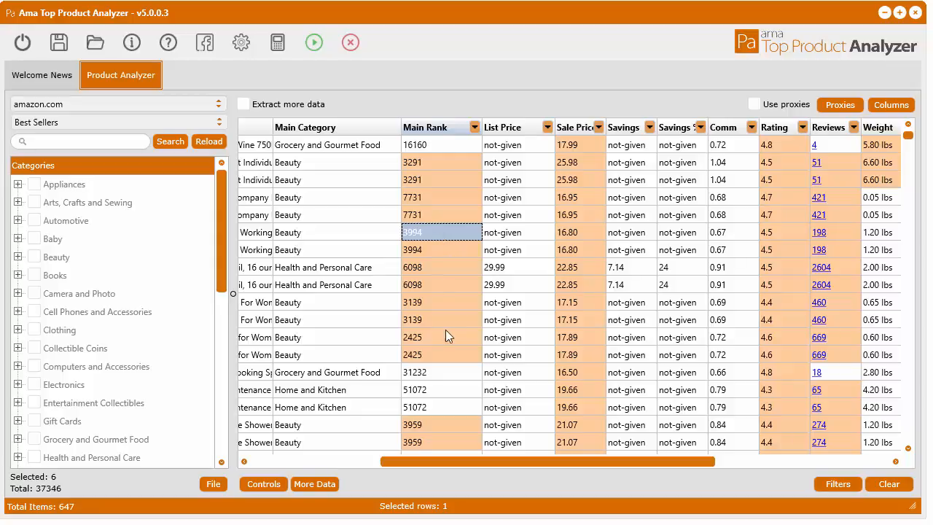
Step: Check the main rank position range in the Opportunity Score settings, and close them without changes
left_click_drag(492, 458, 434, 458)
left_click(239, 44)
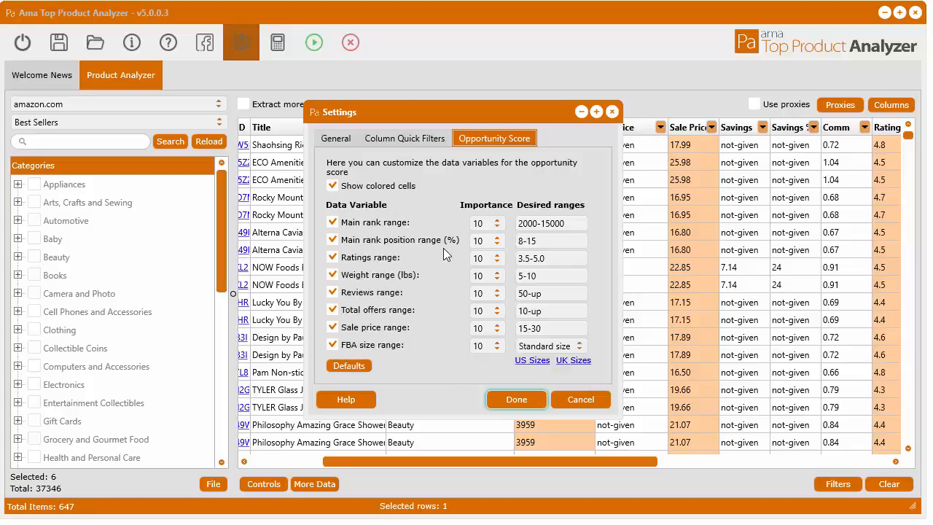
left_click(563, 403)
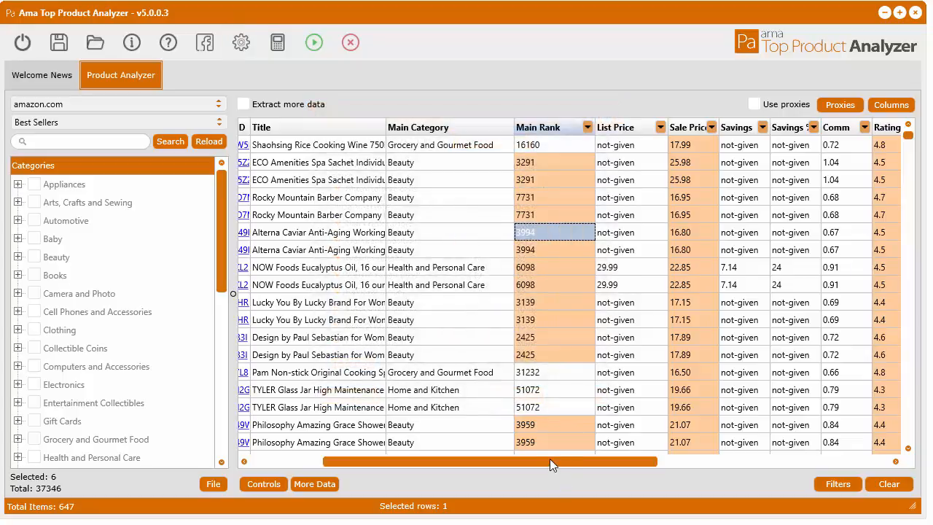
Step: Add the Main Category Total column to the product table
left_click_drag(549, 458, 782, 472)
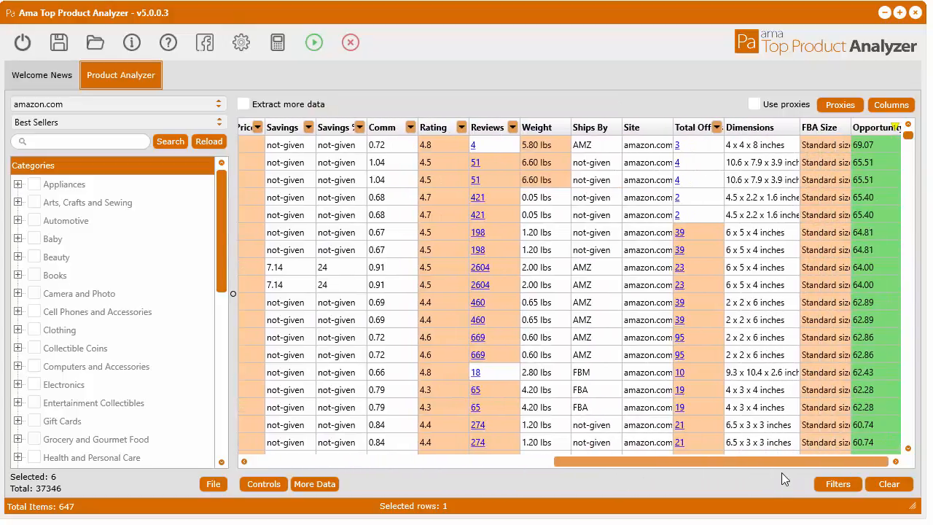
left_click(902, 104)
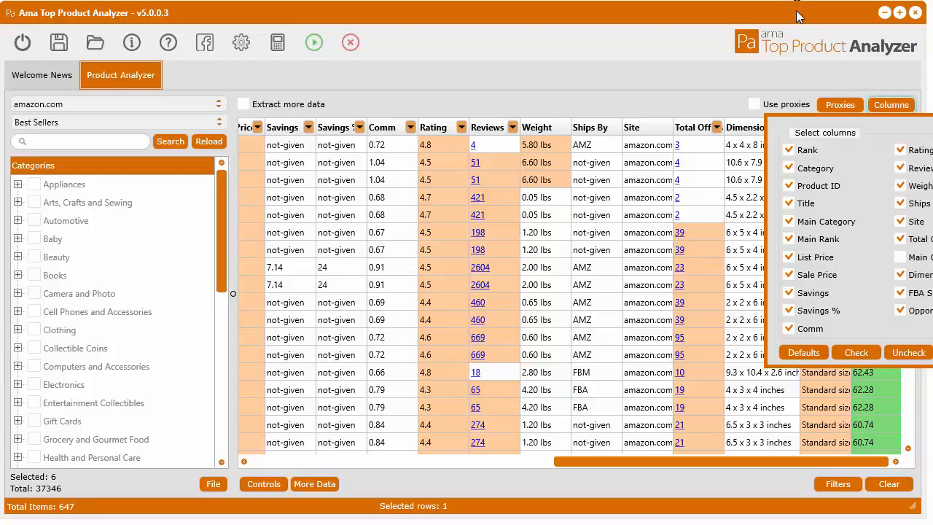
left_click_drag(796, 11, 633, 18)
left_click(730, 105)
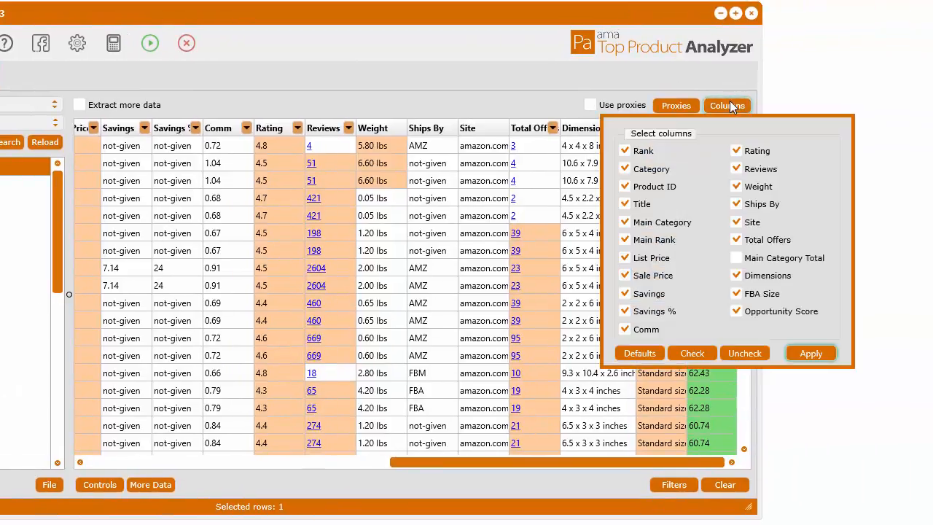
left_click(737, 259)
left_click(810, 354)
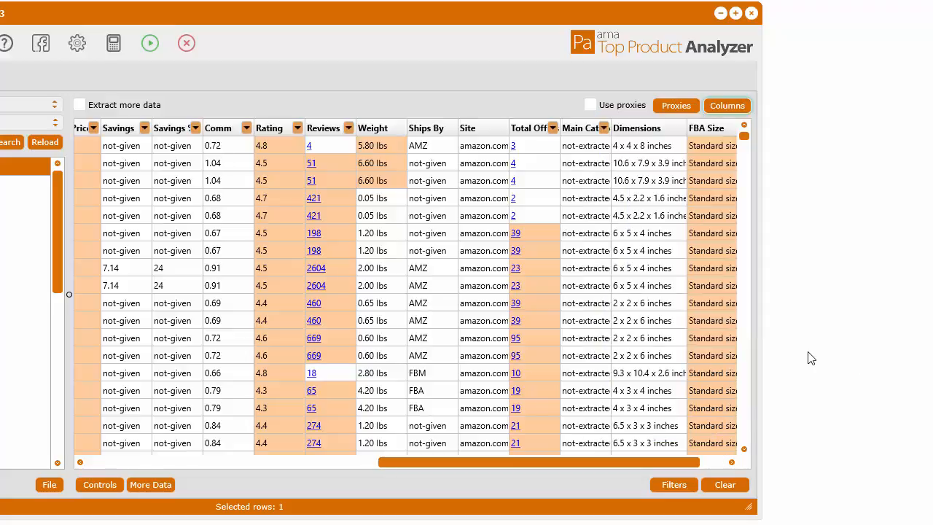
Step: Extract more data for the first five product rows to fill in their Main Category Total values
left_click_drag(634, 462, 707, 462)
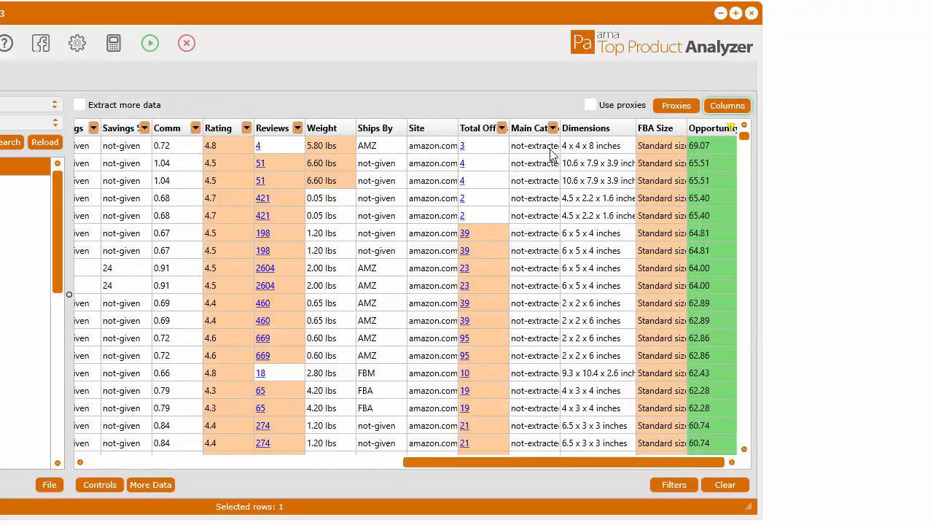
left_click_drag(528, 147, 529, 217)
right_click(529, 217)
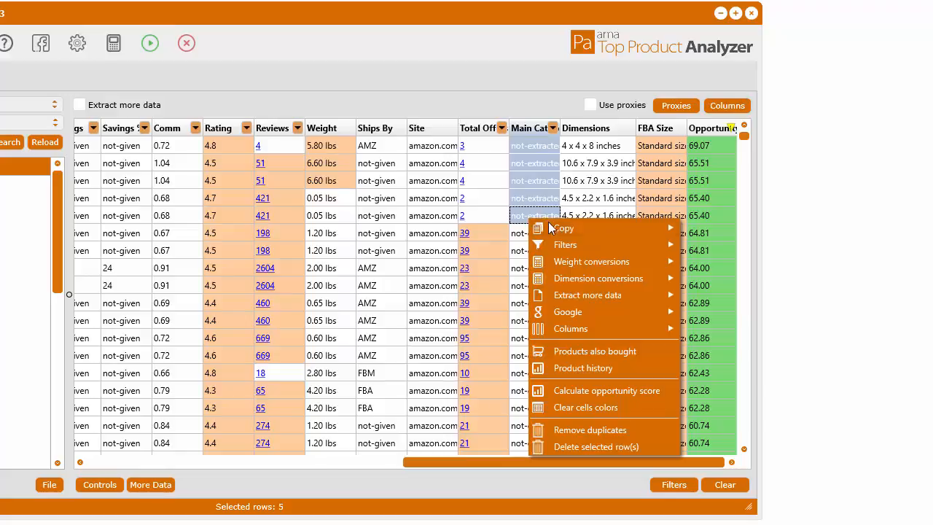
mouse_move(581, 295)
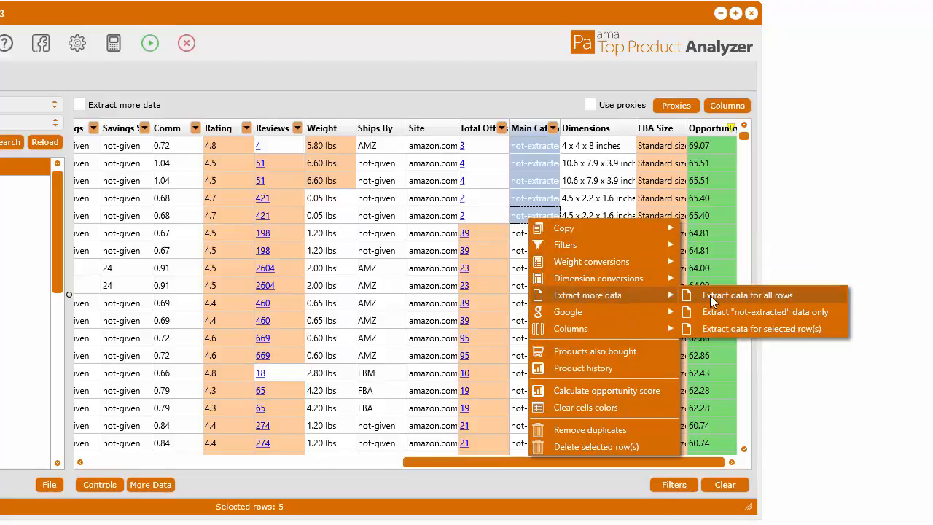
left_click(737, 328)
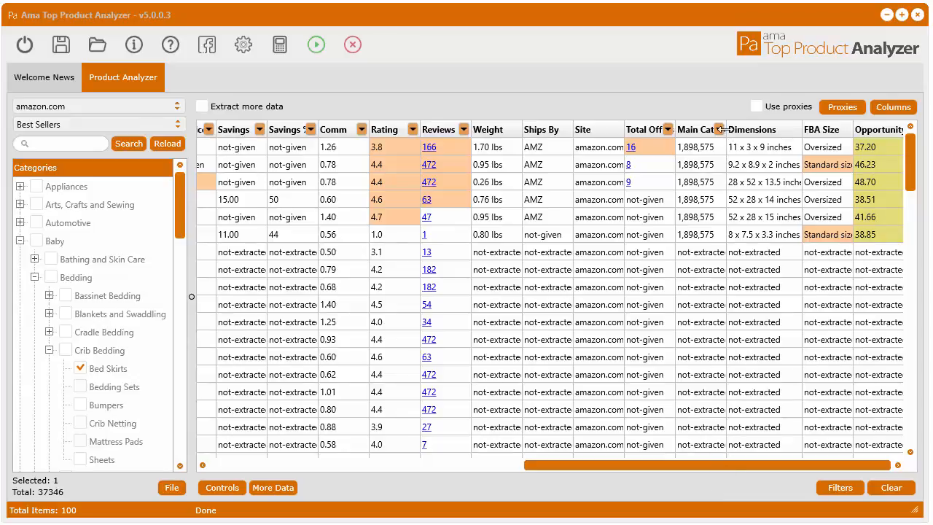
Step: Widen the Main Category Total column and inspect the totals of the first two Bed Skirts products
left_click_drag(724, 129, 740, 129)
left_click(699, 148)
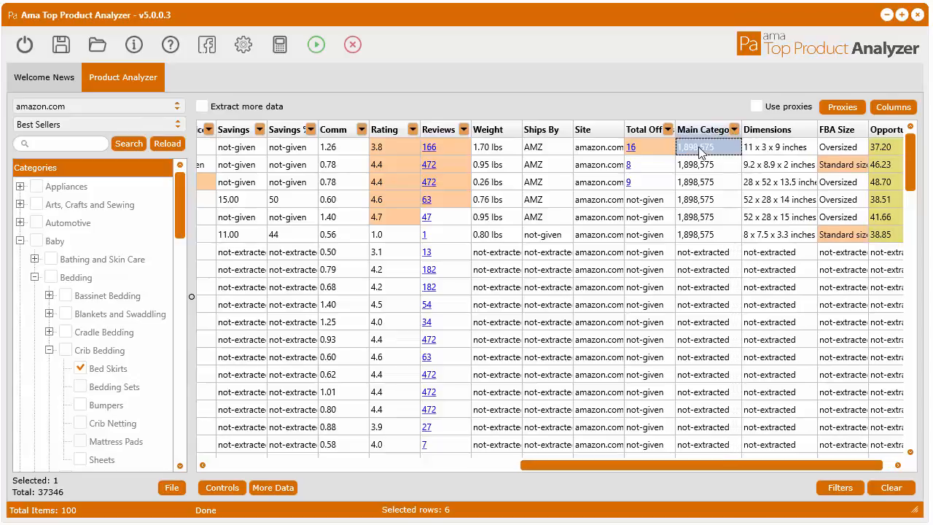
left_click(703, 167)
mouse_move(660, 467)
left_mouse_down()
mouse_move(550, 475)
mouse_move(407, 468)
mouse_move(655, 478)
left_mouse_up()
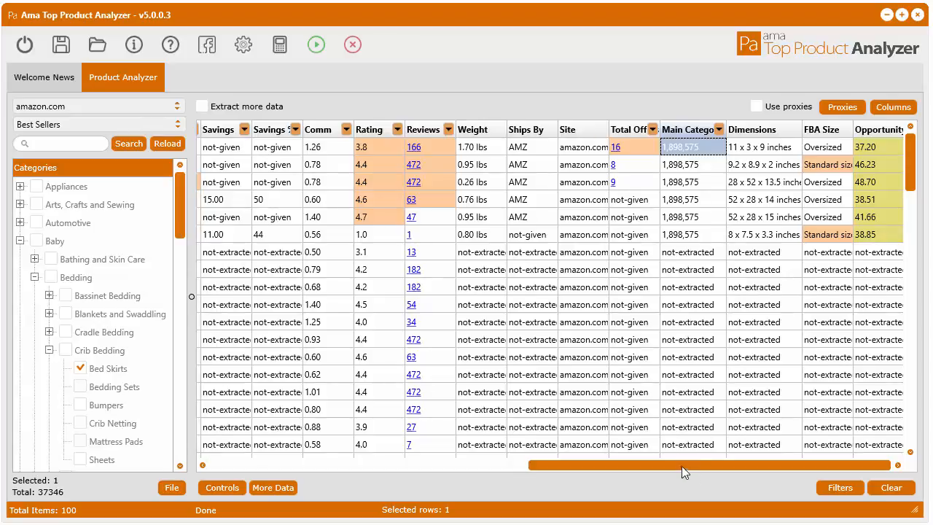
Step: Check the first product's main rank against the ranges in the Opportunity Score settings, and close the settings
left_click_drag(682, 466, 452, 471)
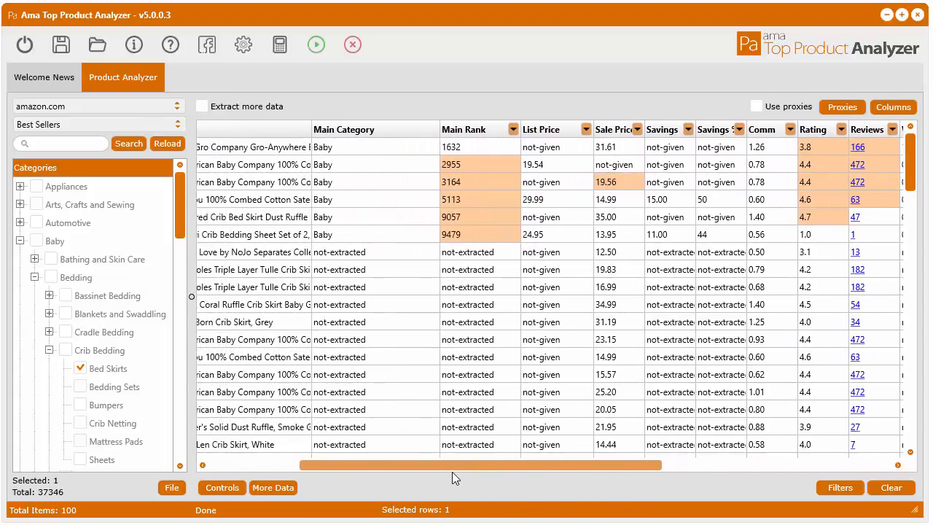
left_click(461, 147)
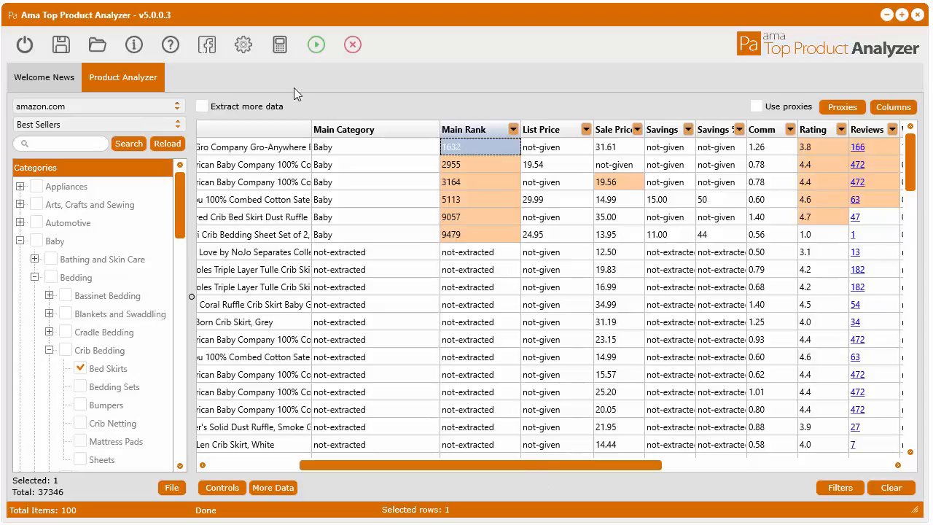
left_click(246, 46)
left_click(496, 143)
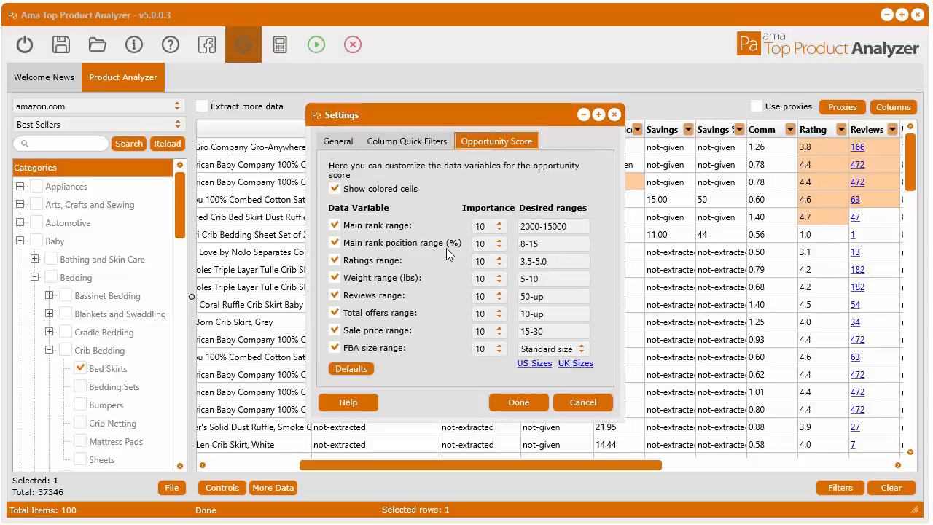
left_click(615, 114)
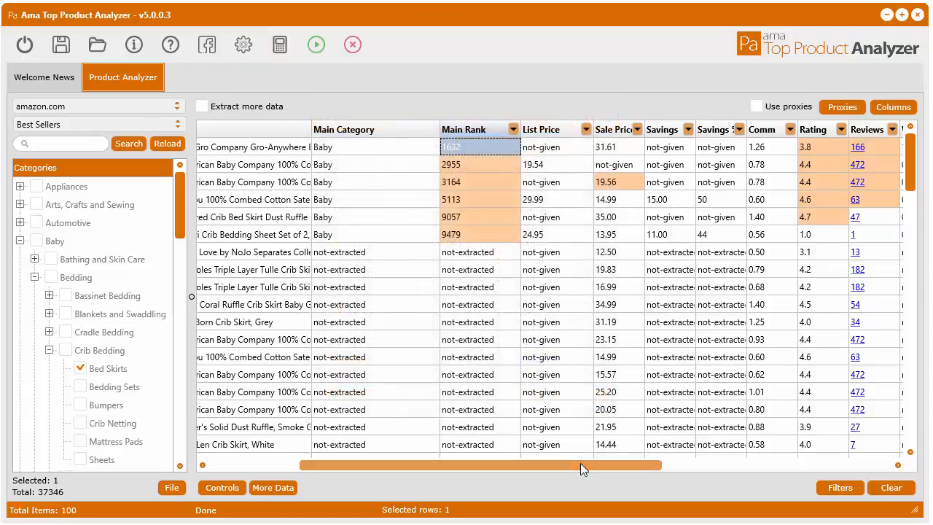
Step: Compare the Main Rank column with the Main Category Total values of the first two products
left_click_drag(580, 463, 536, 465)
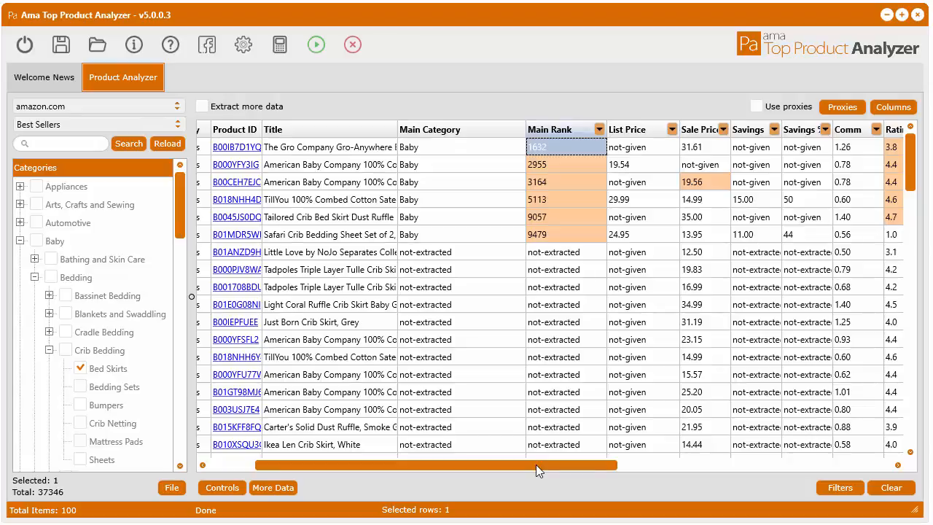
left_click_drag(536, 464, 830, 456)
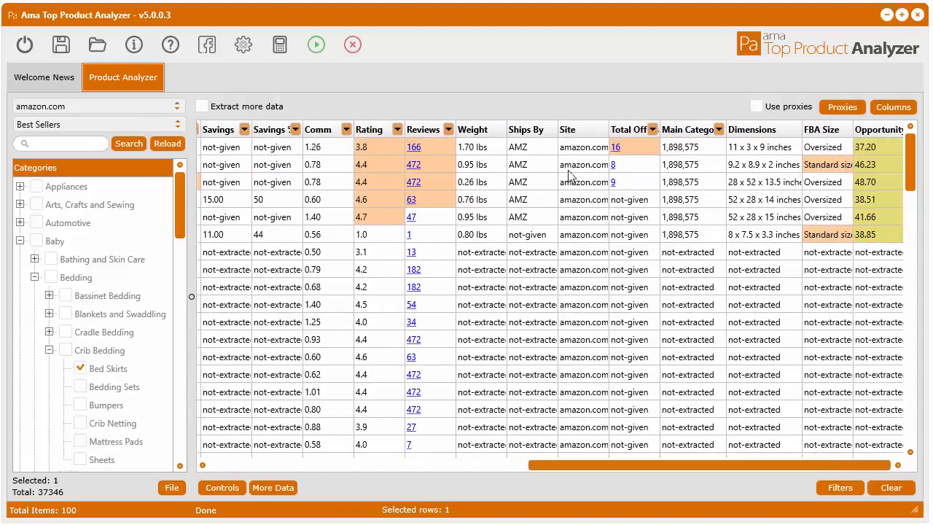
left_click(688, 165)
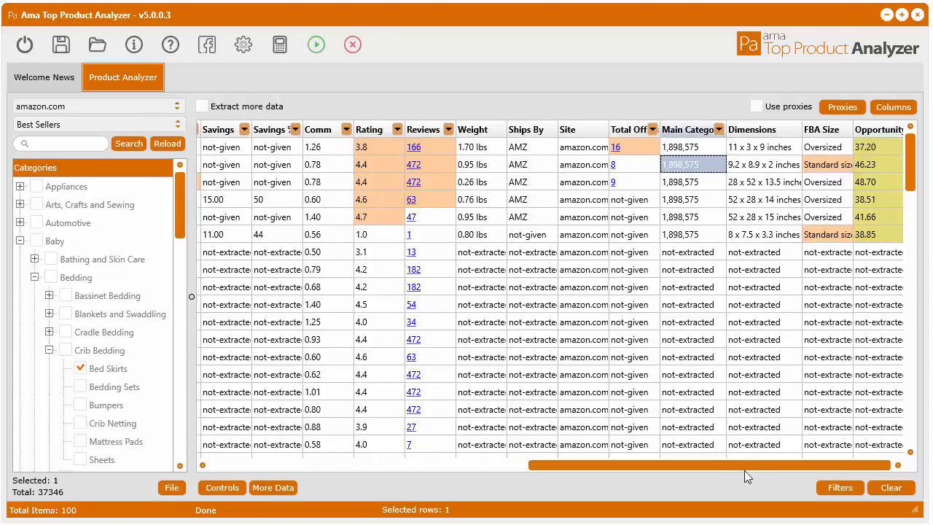
left_click(680, 149)
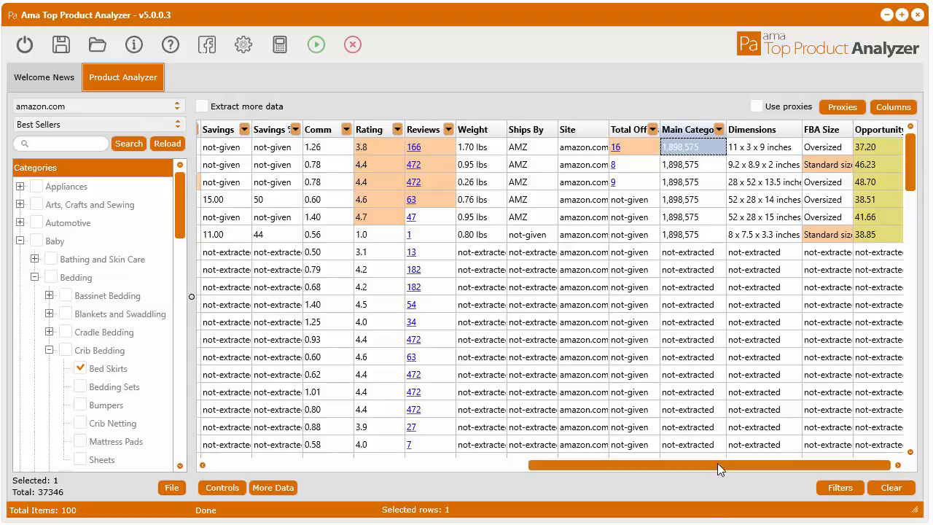
Step: Review the main rank position range in the settings, and look up the second product's main rank and category total
left_click(248, 49)
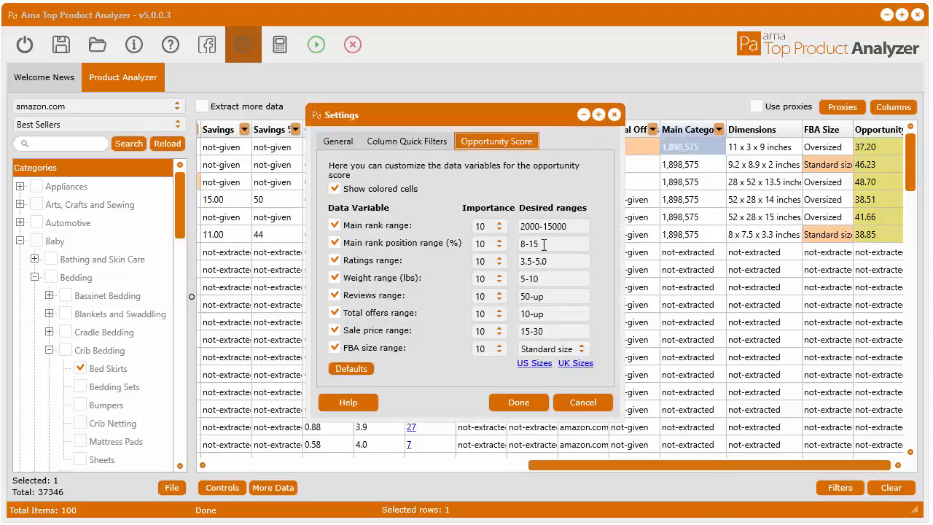
left_click(578, 404)
left_click_drag(619, 463, 472, 464)
left_click(260, 165)
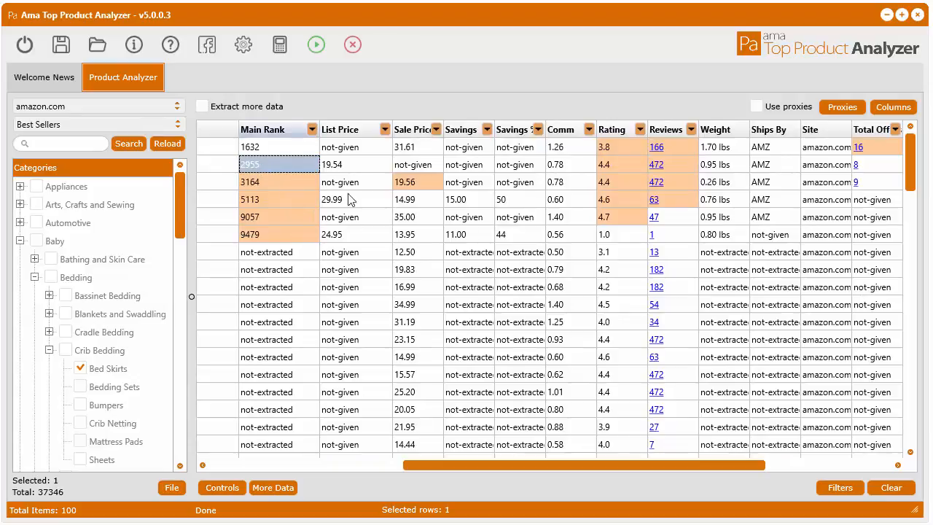
left_click_drag(525, 465, 651, 467)
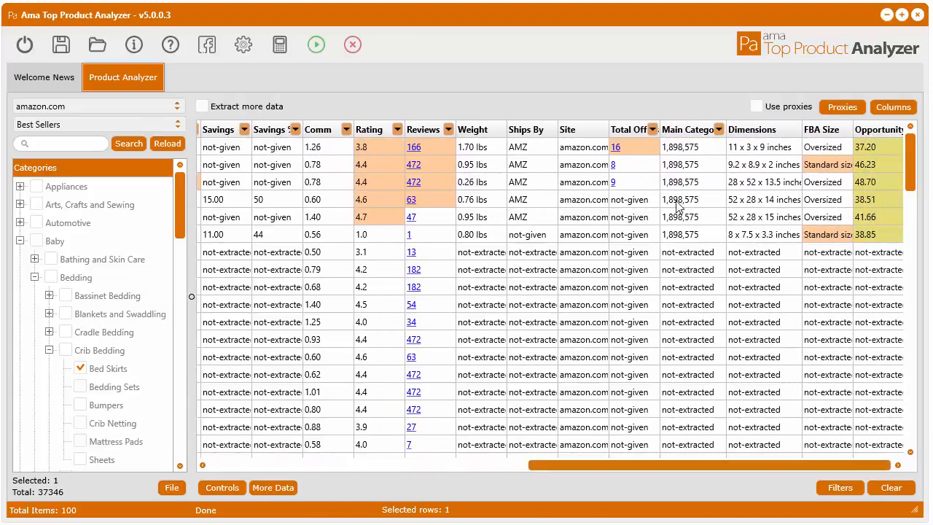
left_click(685, 169)
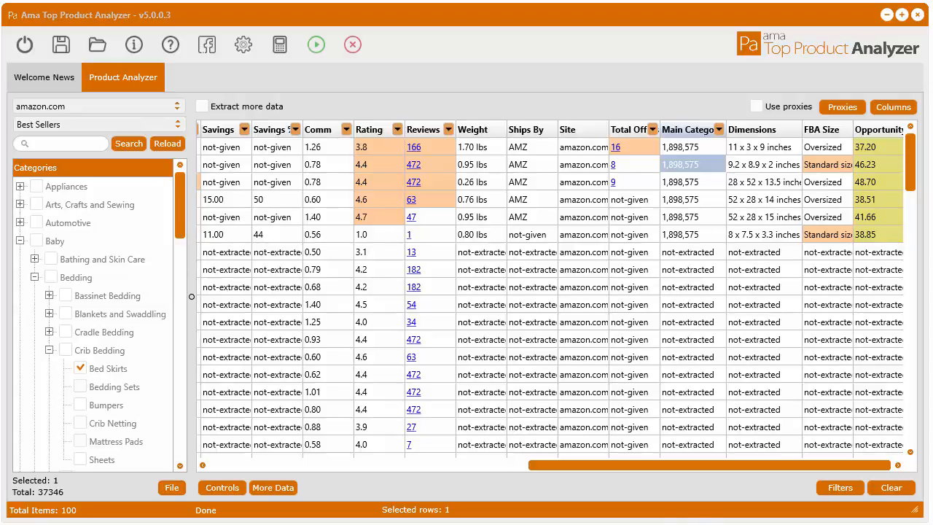
Step: Switch to Excel, create a blank workbook, and place its window so the product table's first rows stay visible
left_click(651, 2)
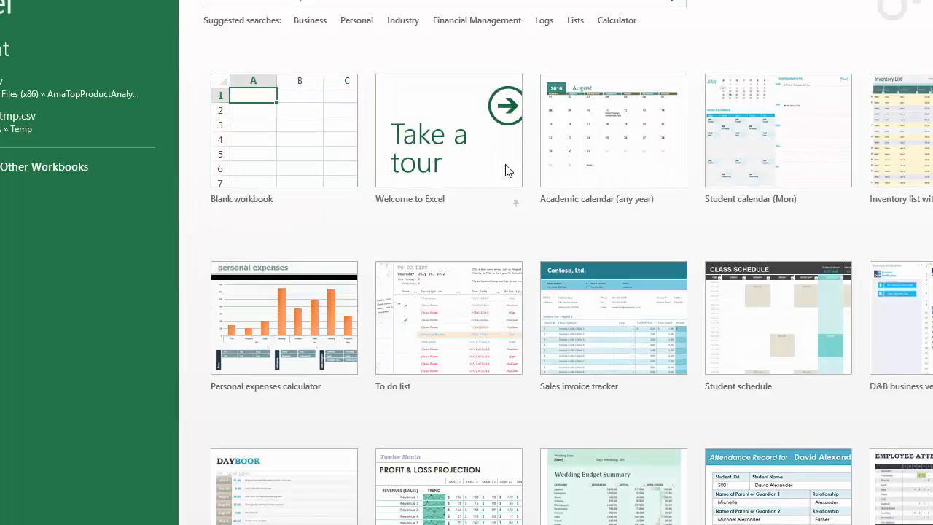
left_click(331, 135)
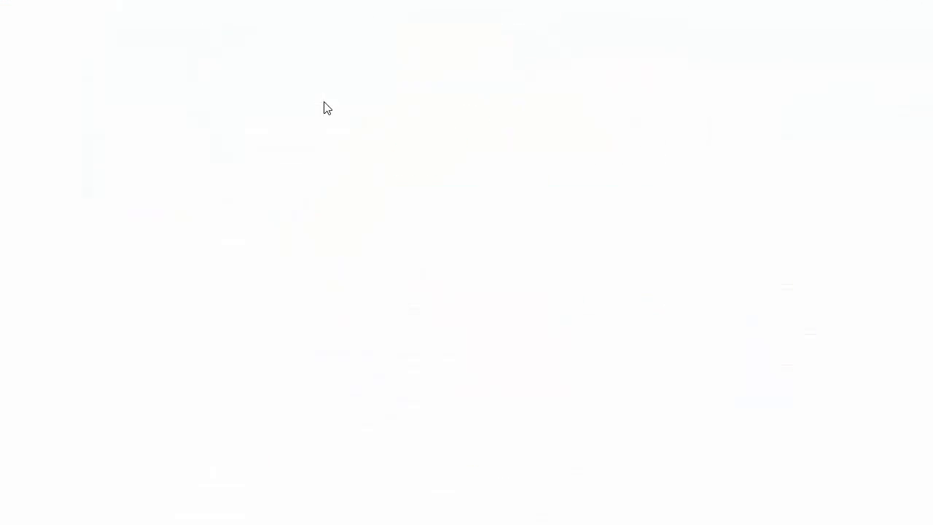
key("super+Down")
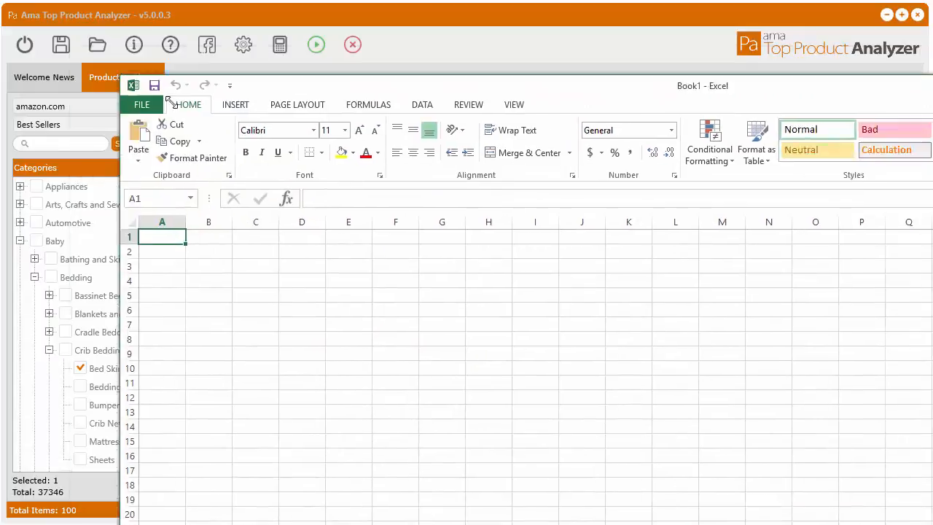
left_click_drag(570, 124, 671, 287)
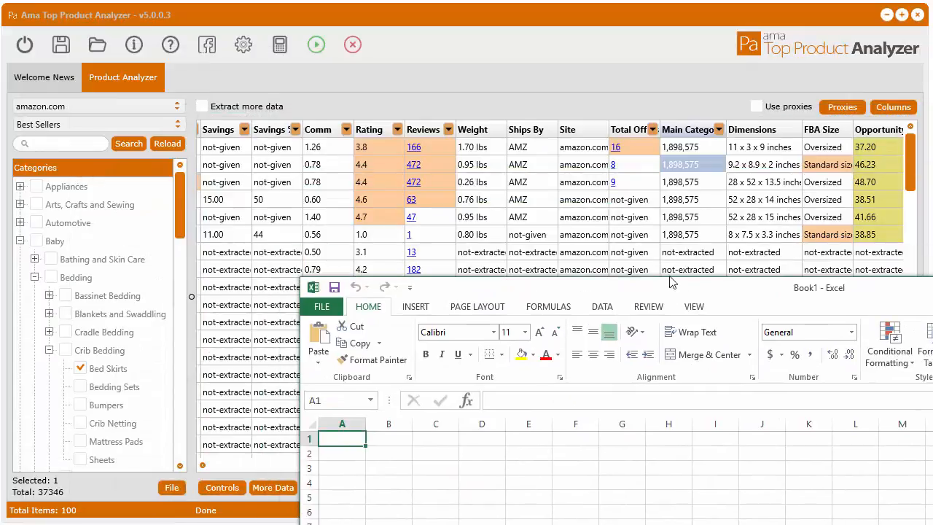
Step: Copy the first product's Main Category Total into cell A1 of the Excel workbook, and widen column A to fit it
left_click(688, 150)
right_click(683, 150)
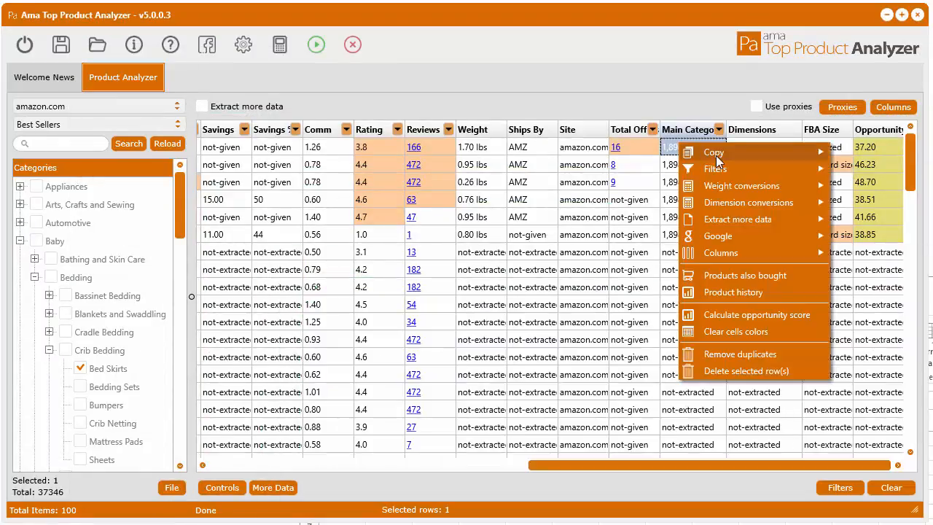
mouse_move(730, 152)
left_click(880, 153)
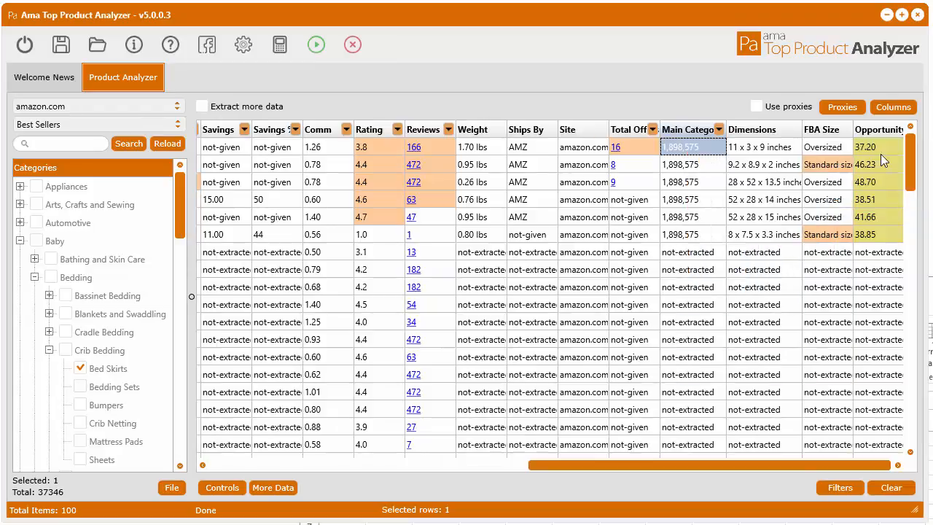
left_click_drag(930, 284, 839, 68)
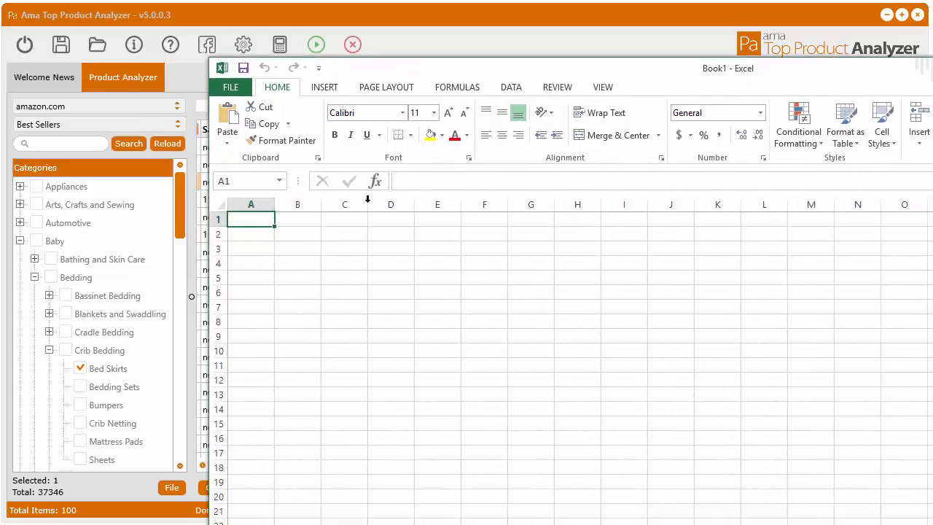
right_click(263, 220)
left_click(295, 286)
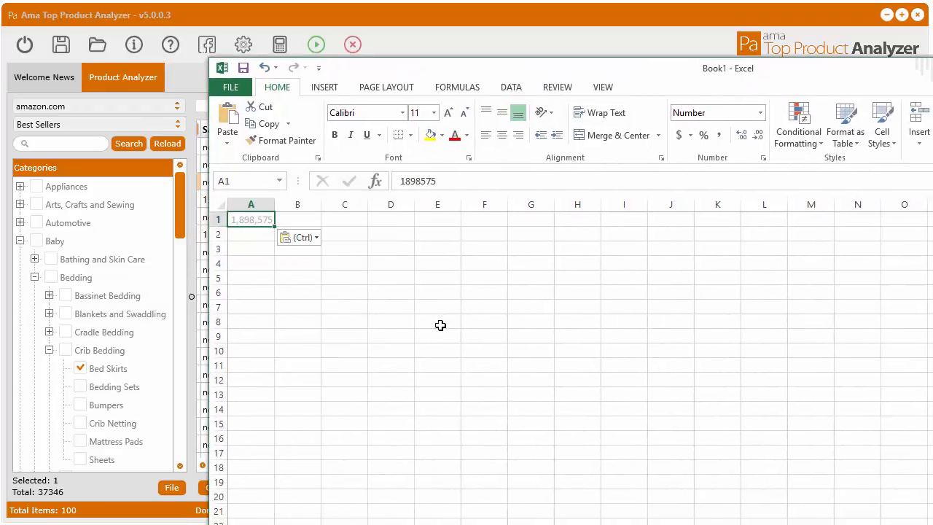
left_click_drag(274, 205, 286, 205)
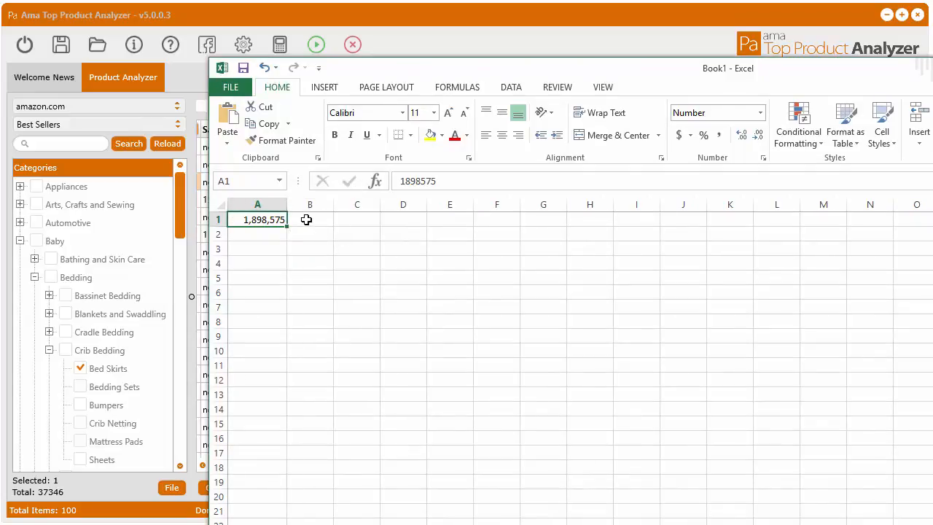
Step: Calculate 8% of the category total in cell B1 with the formula =A1*0.08
left_click(301, 220)
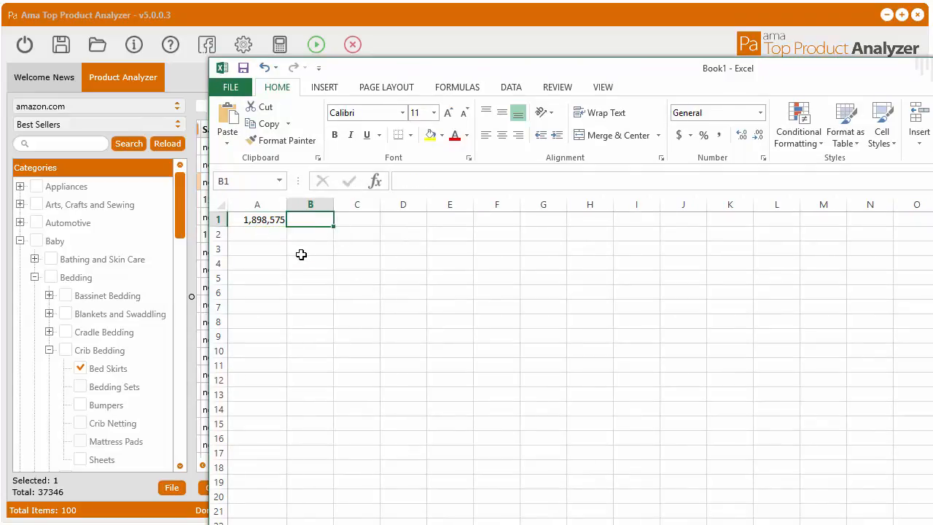
type("=")
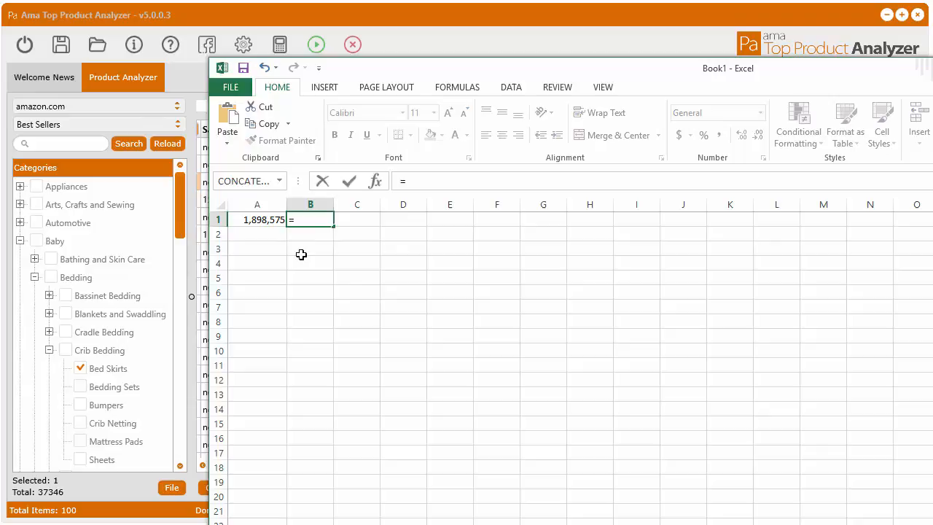
left_click(258, 219)
type("*")
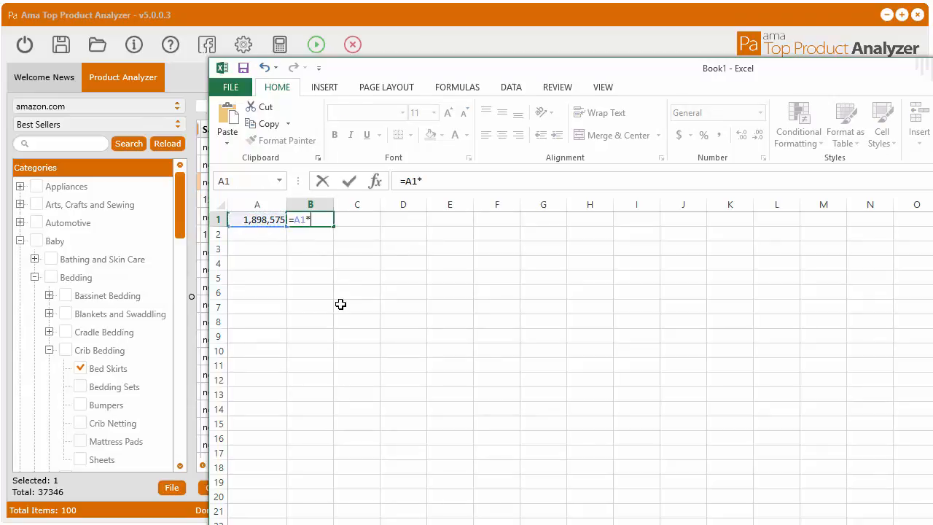
type("0.08")
key("Return")
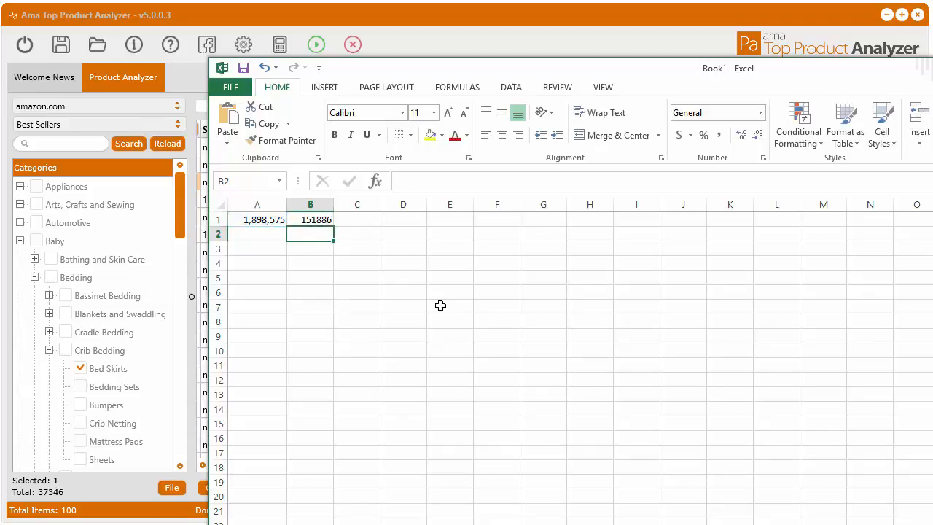
Step: Calculate 15% of the category total in cell C1 with the formula =A1*0.15
left_click(354, 220)
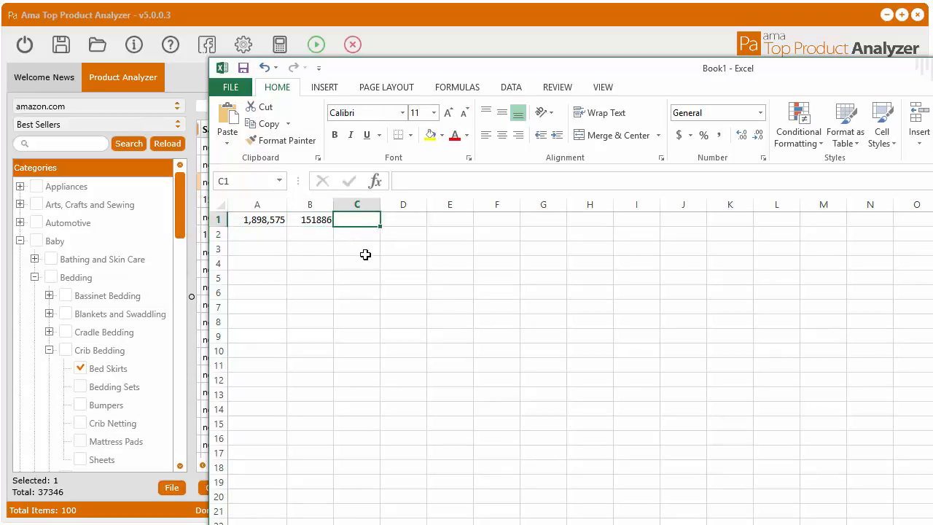
type("=")
left_click(270, 219)
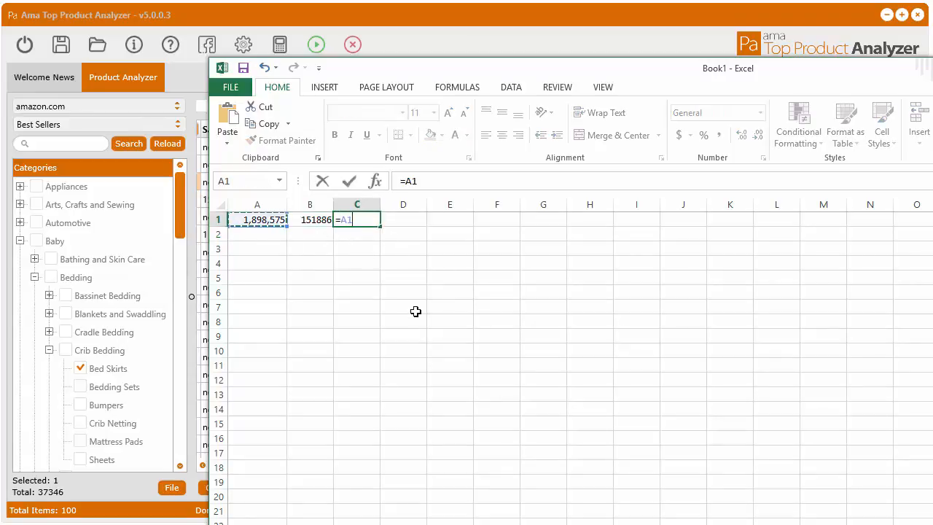
type("*0.1")
key("Return")
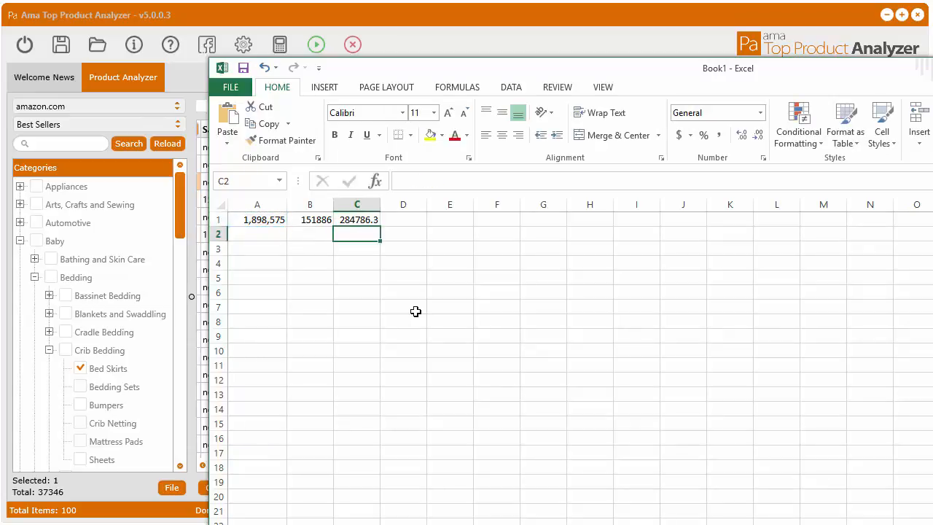
Step: Compare the category total in A1 with the 8% and 15% rank limits calculated in B1 and C1
left_click(309, 220)
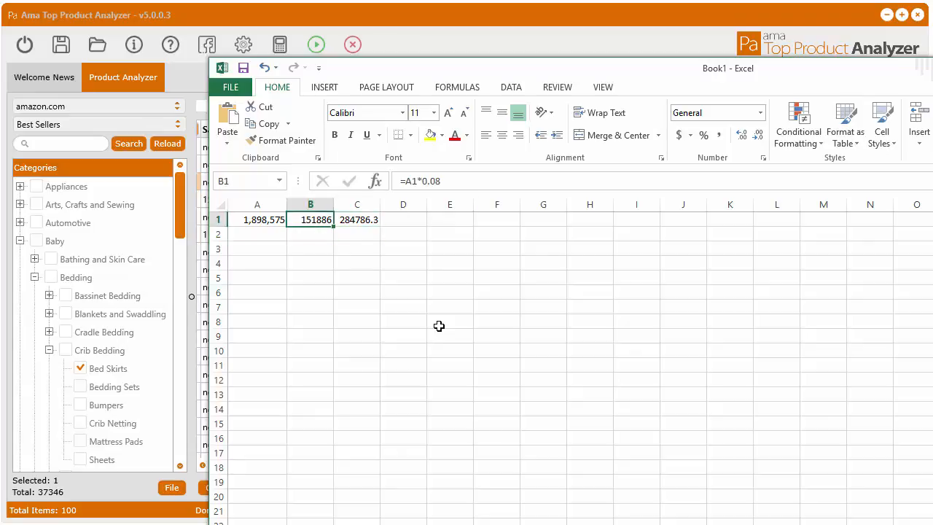
left_click_drag(524, 69, 558, 70)
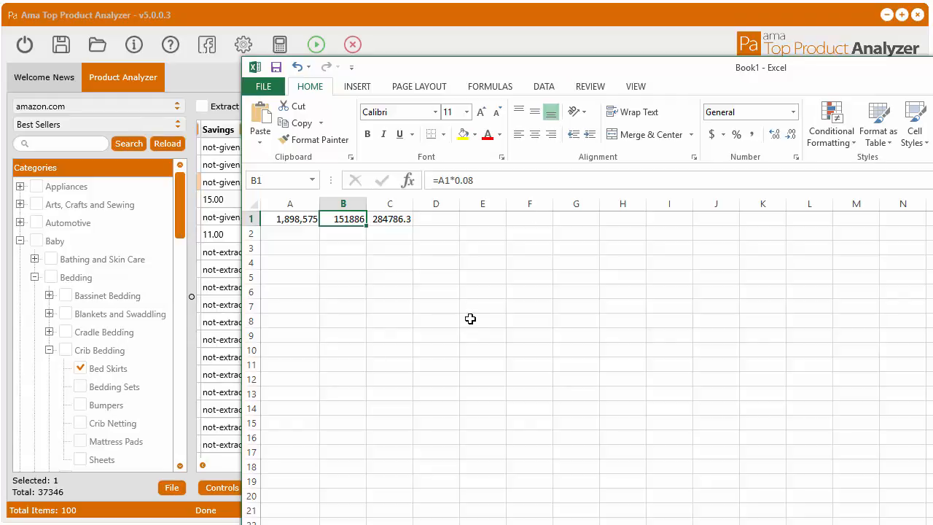
left_click(300, 220)
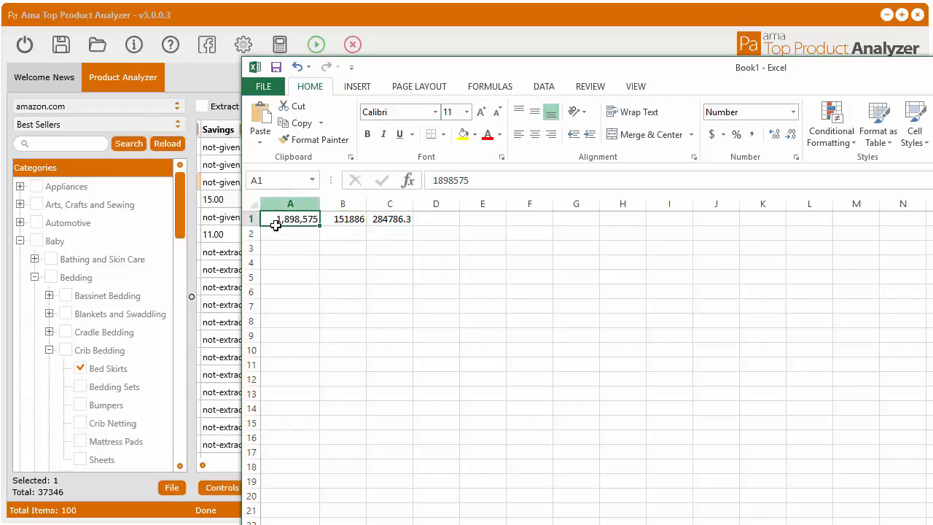
left_click(348, 220)
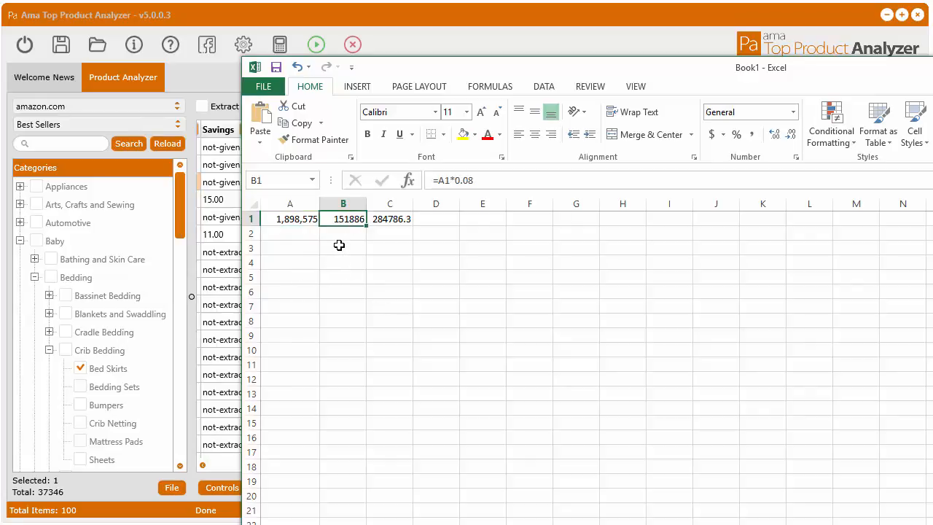
left_click(391, 218)
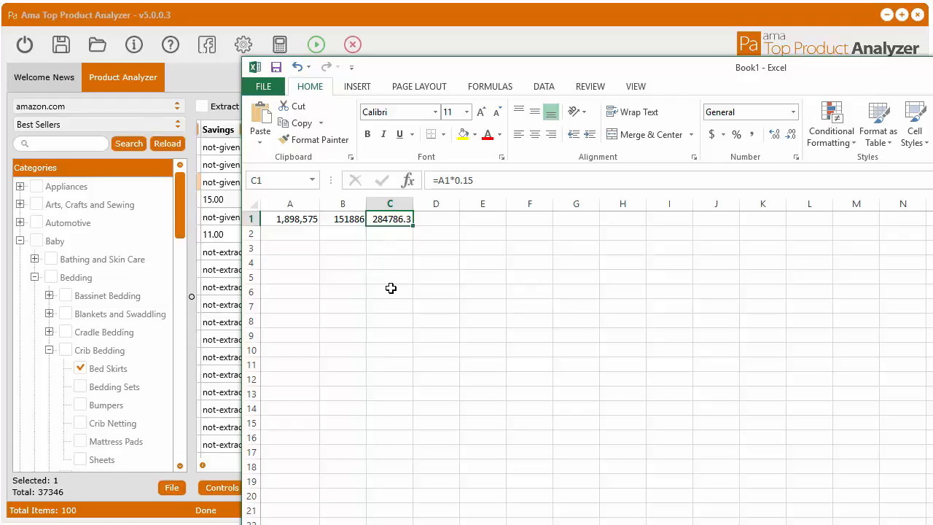
left_click_drag(583, 71, 564, 64)
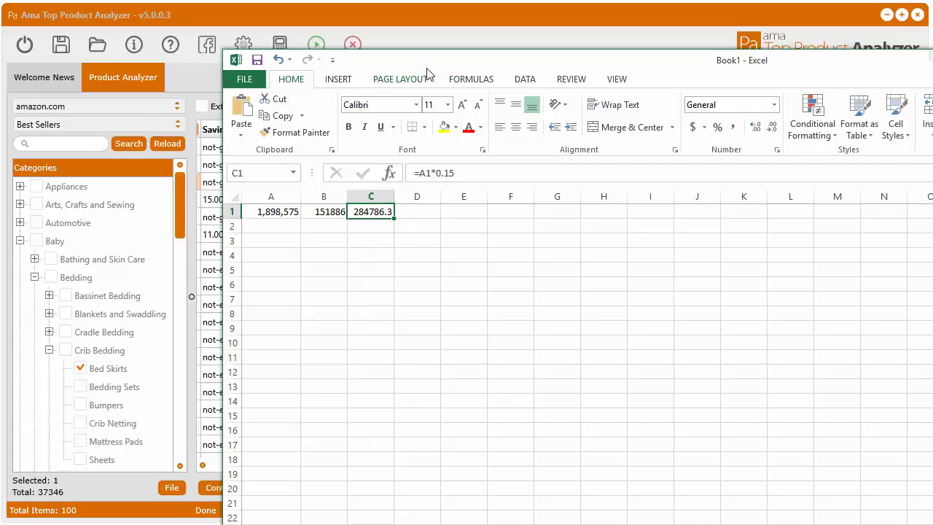
Step: Switch back to Ama Top Product Analyzer, open the Opportunity Score settings, and check the importance of the main rank position range
left_click_drag(426, 59, 735, 103)
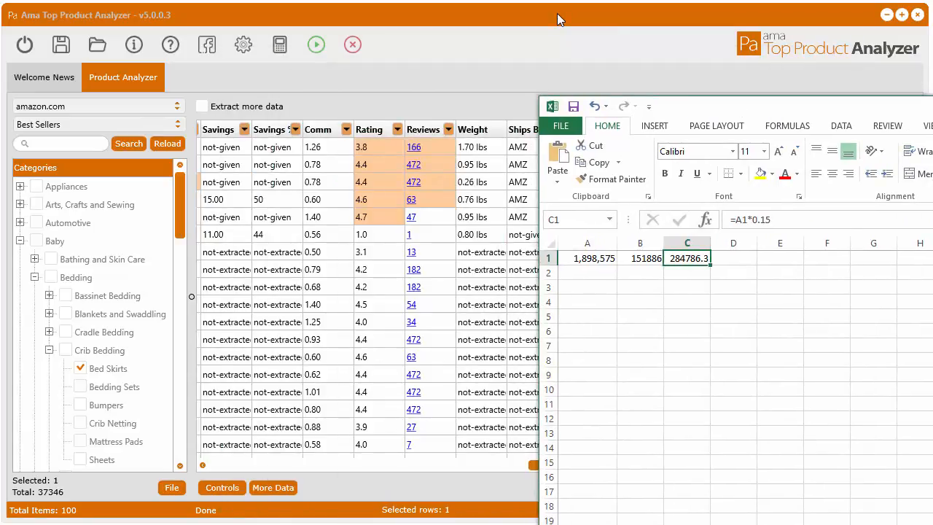
left_click(557, 14)
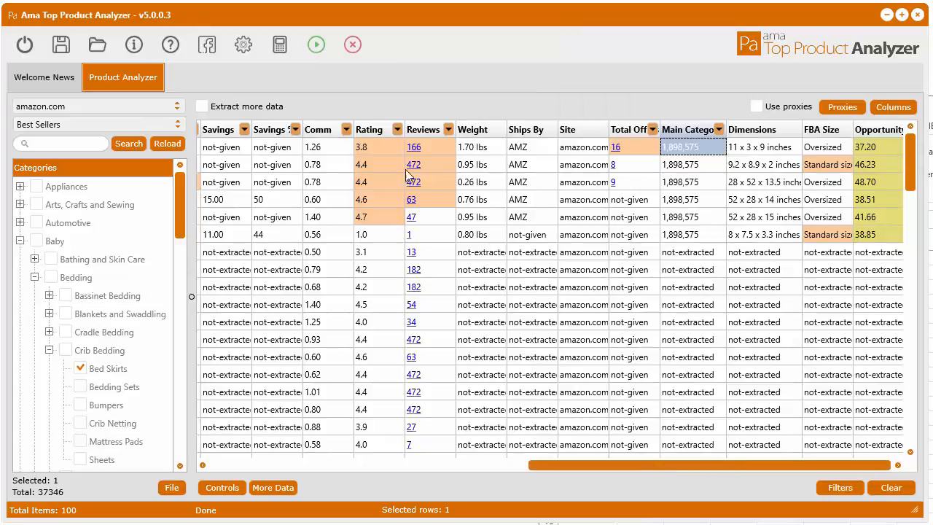
left_click(245, 50)
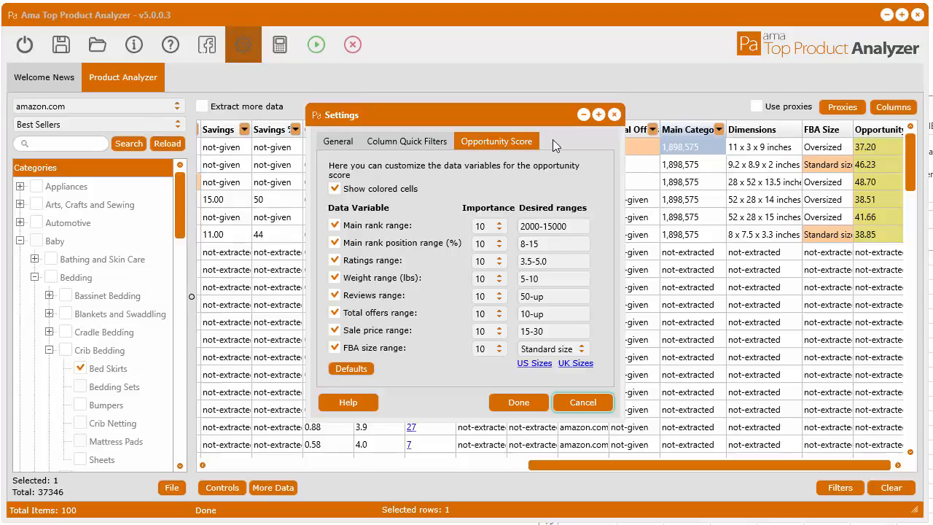
left_click_drag(532, 116, 503, 102)
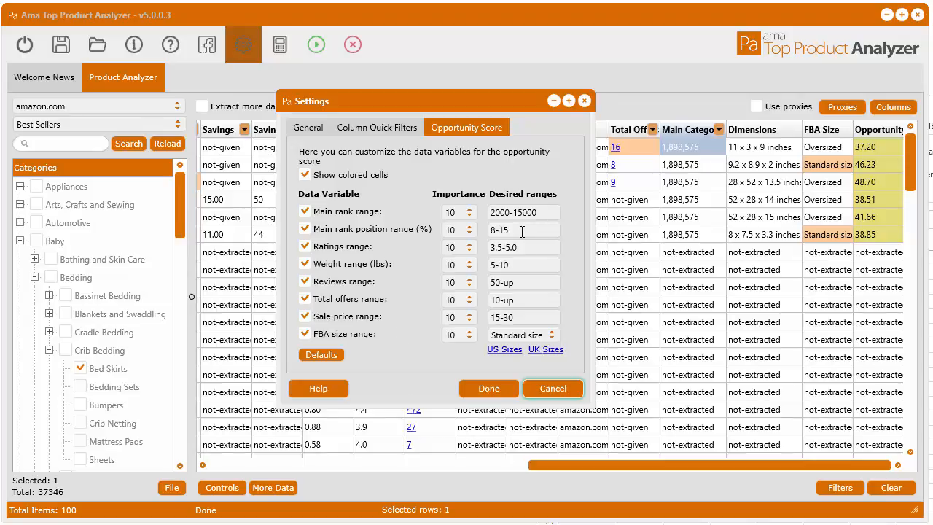
left_click(457, 229)
left_click(457, 229)
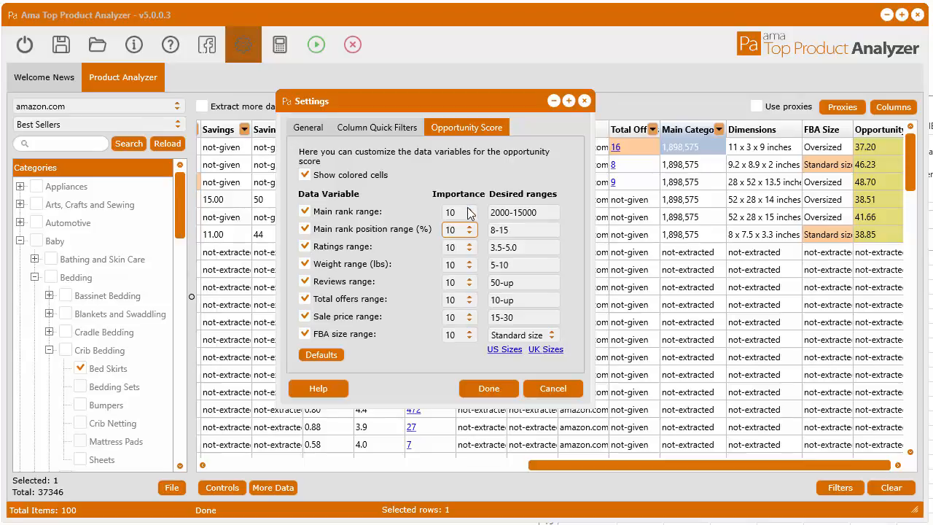
Step: Set the importance of the main rank, ratings and weight ranges to 3
left_click(467, 212)
left_click(450, 255)
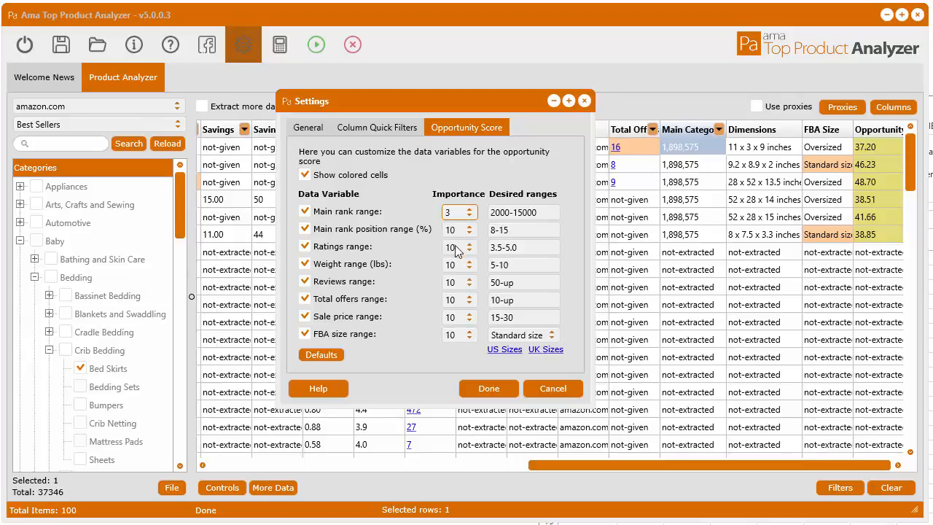
left_click(453, 247)
left_click(451, 291)
left_click(453, 265)
left_click(452, 308)
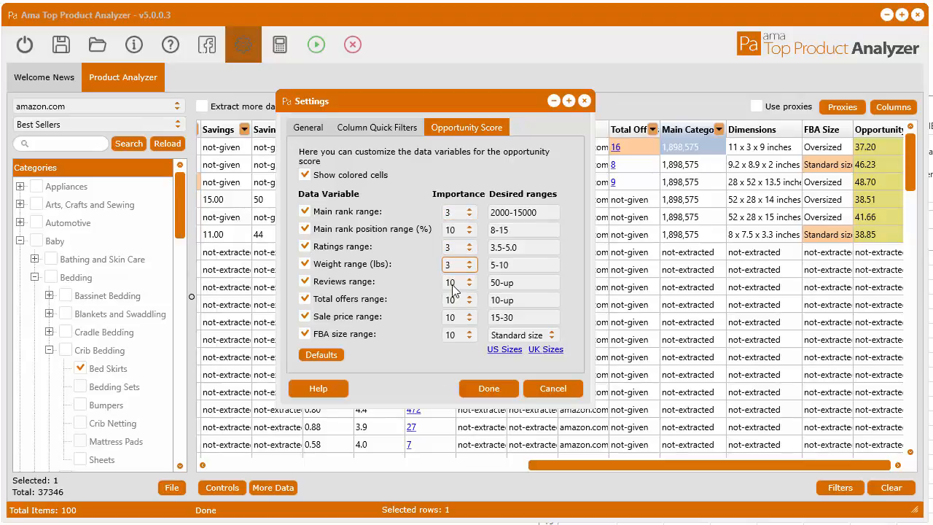
Step: Set the importance of reviews, sale price and FBA size to 3 and total offers to 4, and apply the settings
left_click(453, 282)
left_click(454, 325)
left_click(453, 317)
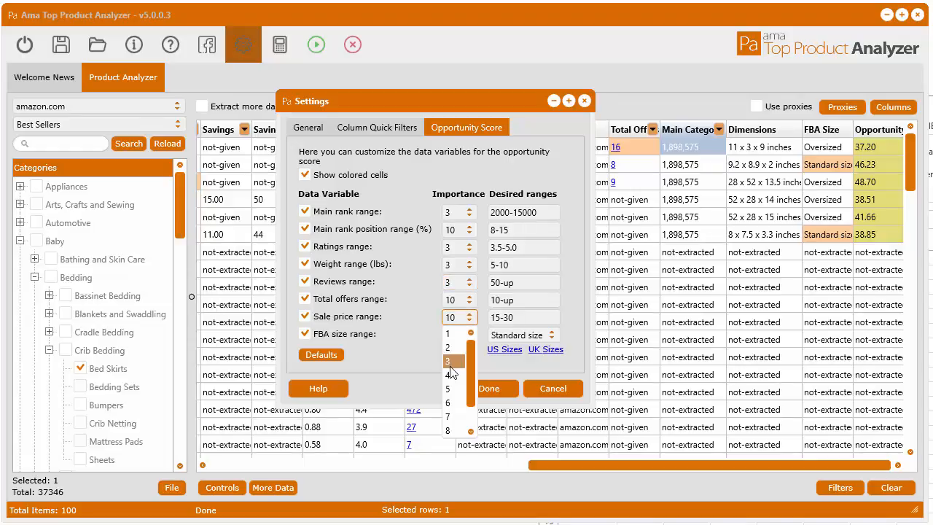
left_click(451, 361)
left_click(451, 303)
left_click(457, 337)
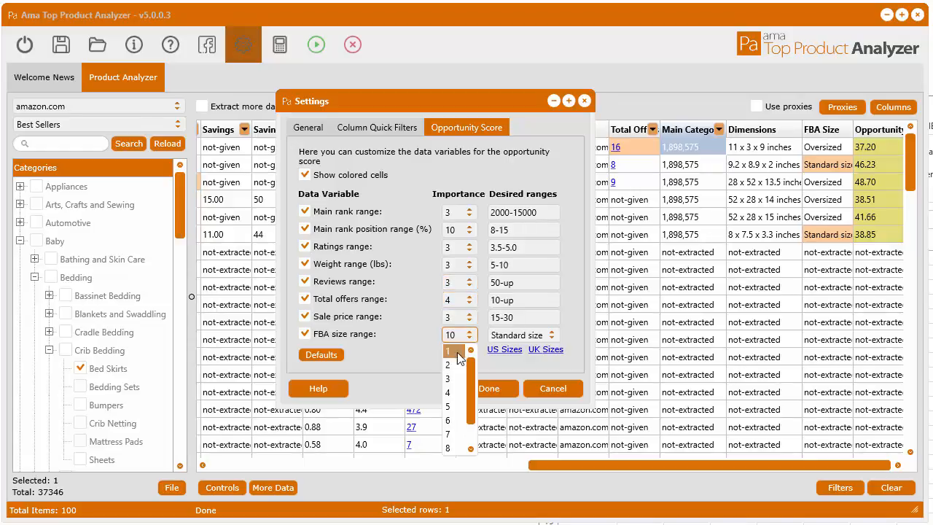
left_click(461, 439)
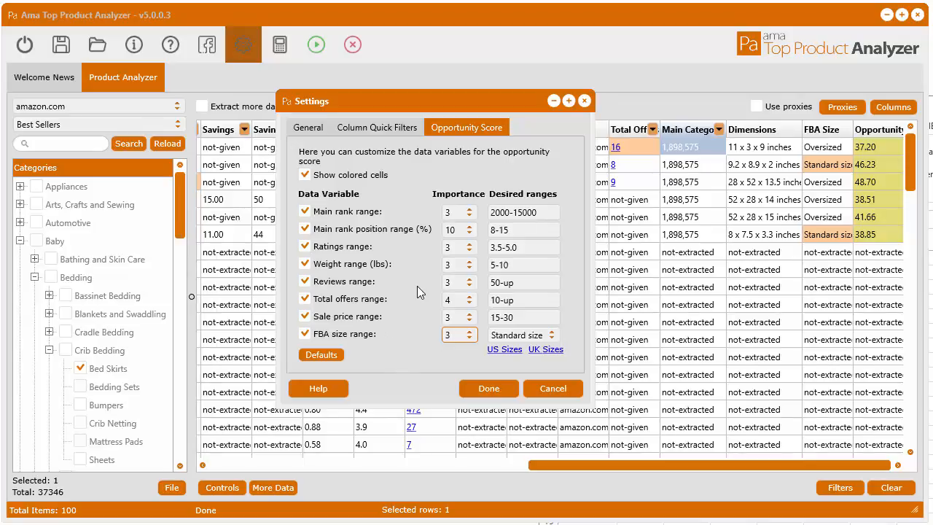
left_click(487, 388)
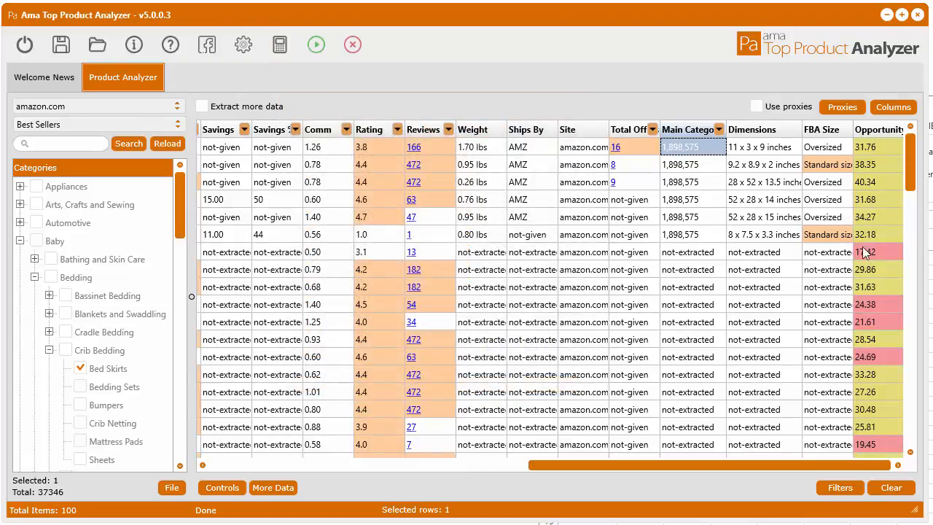
Step: Clear all product data, and append the project files test.tpaf, untitled.tpaf, beauty-atomisers.tpaf, beauty-products-1.tpaf and cooking.tpaf
left_click(888, 483)
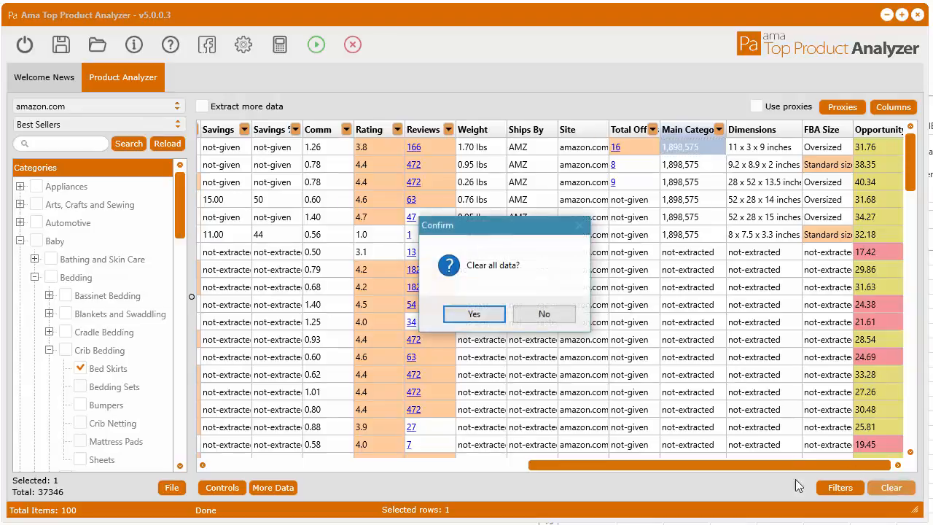
left_click(477, 314)
left_click(98, 51)
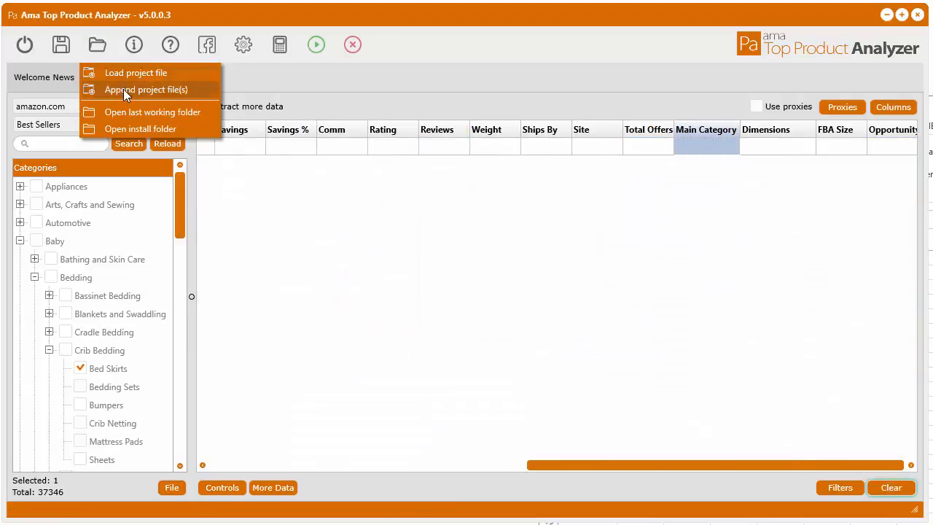
left_click(123, 89)
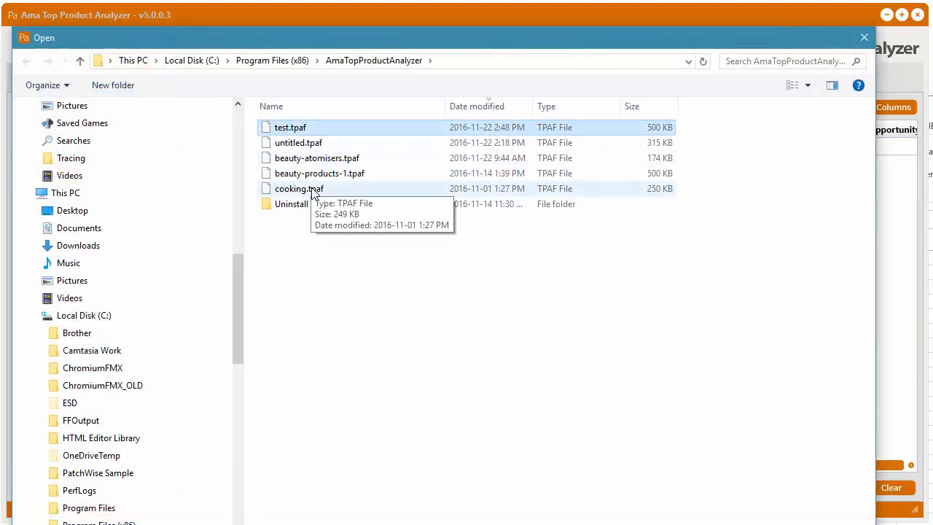
left_click(314, 191, "shift")
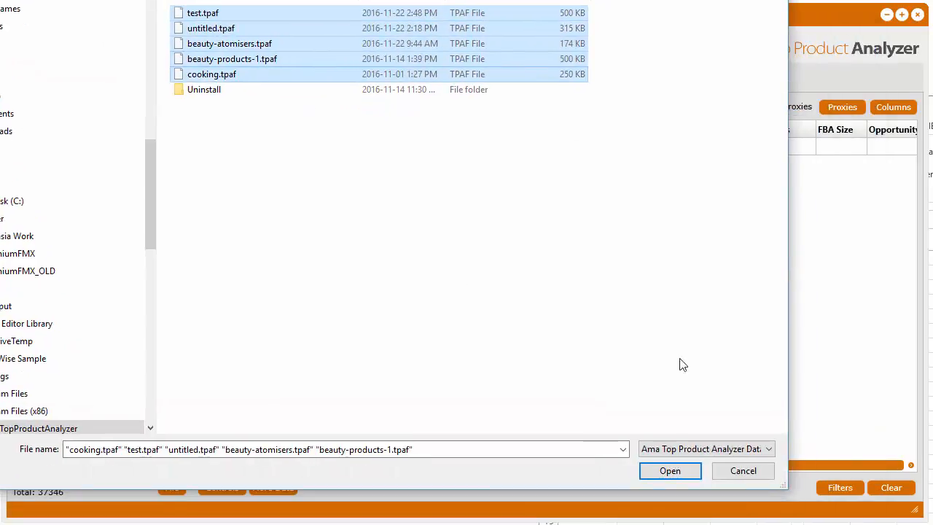
left_click(668, 469)
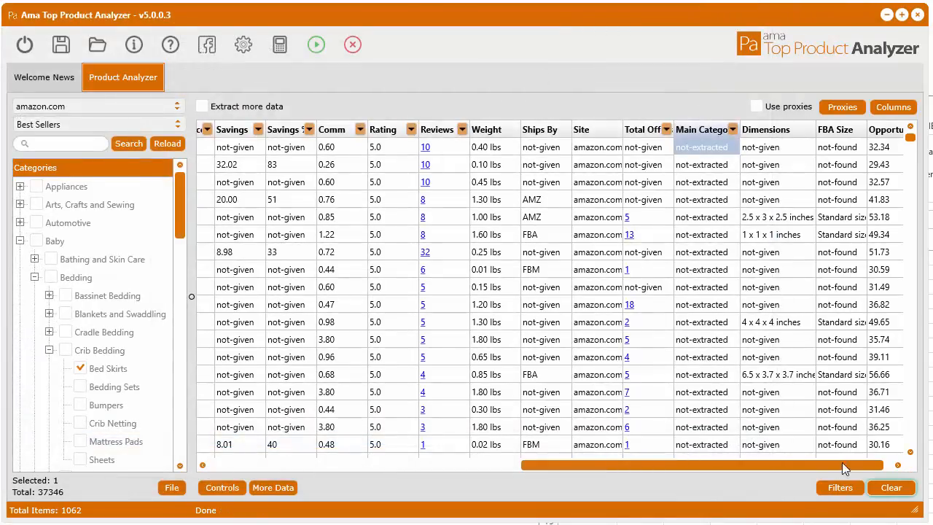
Step: Restore the default Opportunity Score settings and exclude the main rank position range from the score
left_click(244, 49)
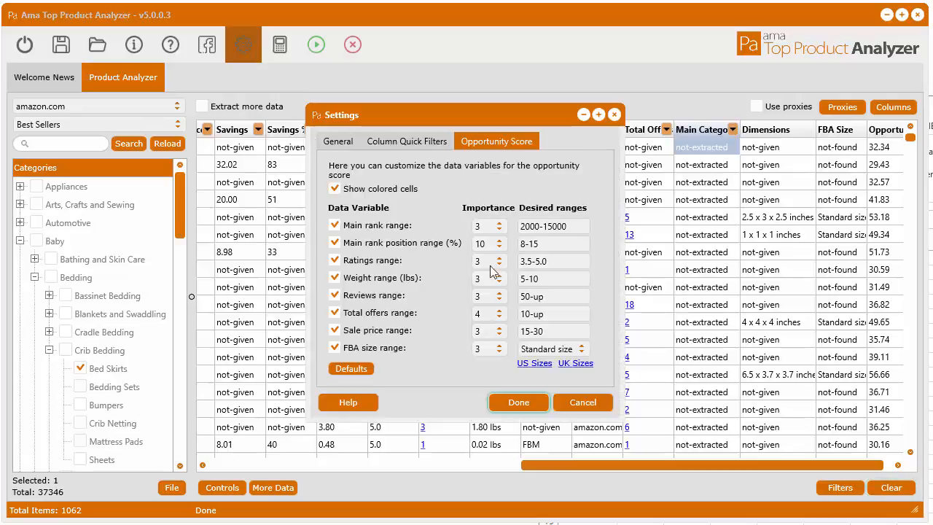
left_click(350, 369)
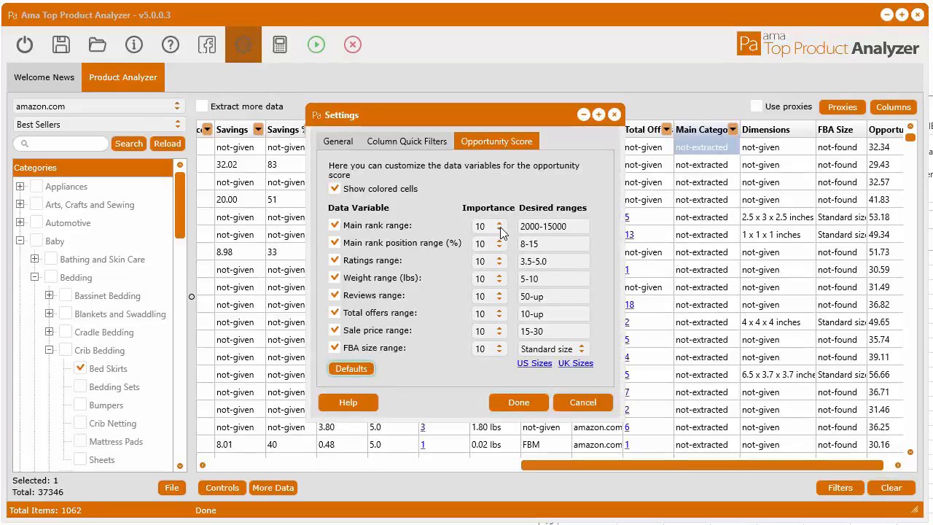
left_click(334, 243)
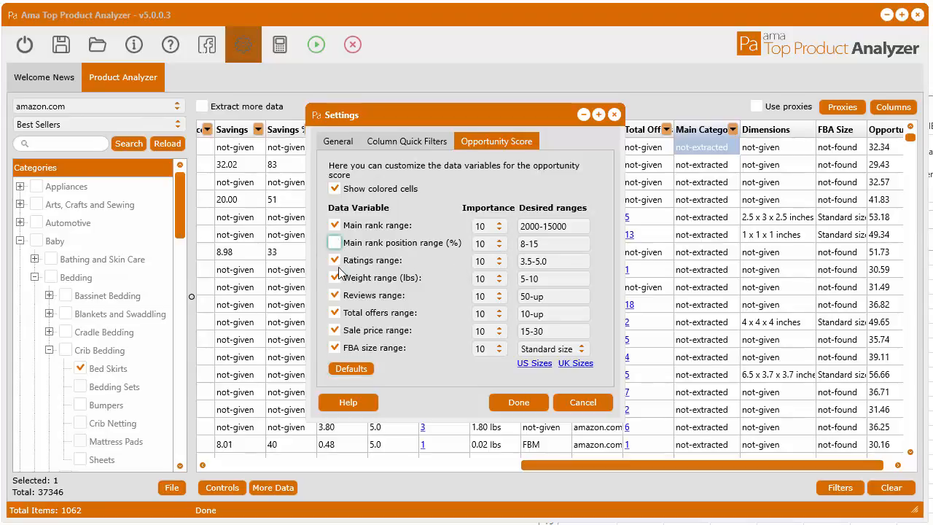
Step: Set the importance of the ratings range to 8 and the reviews range to 5, and exclude the weight range
left_click(499, 262)
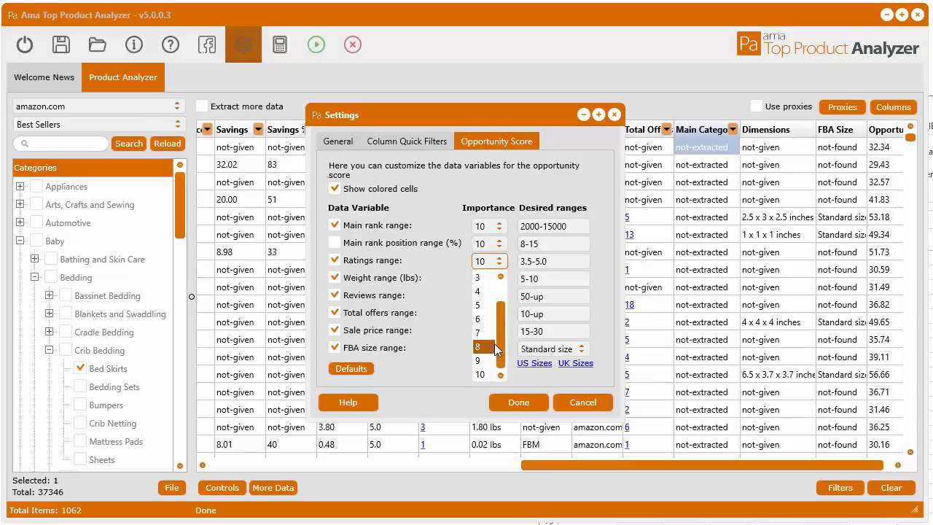
left_click(484, 349)
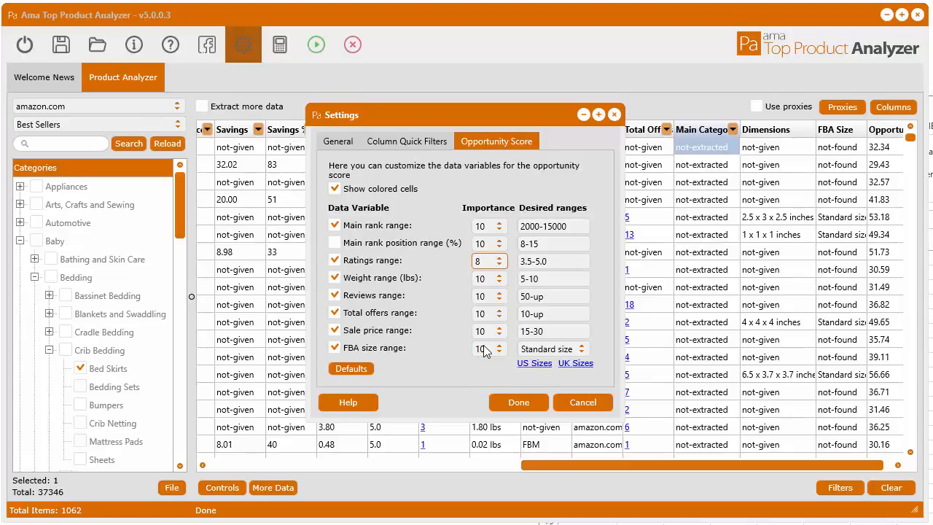
left_click(334, 280)
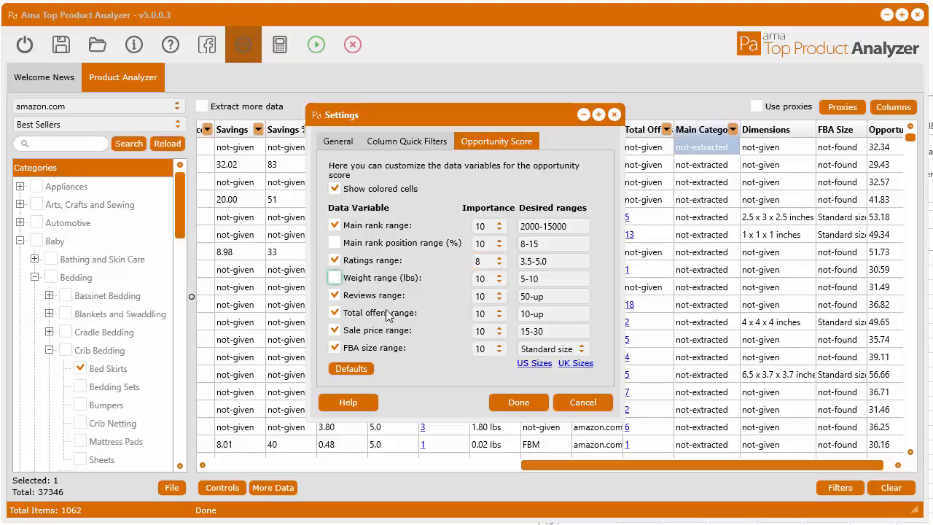
left_click(483, 296)
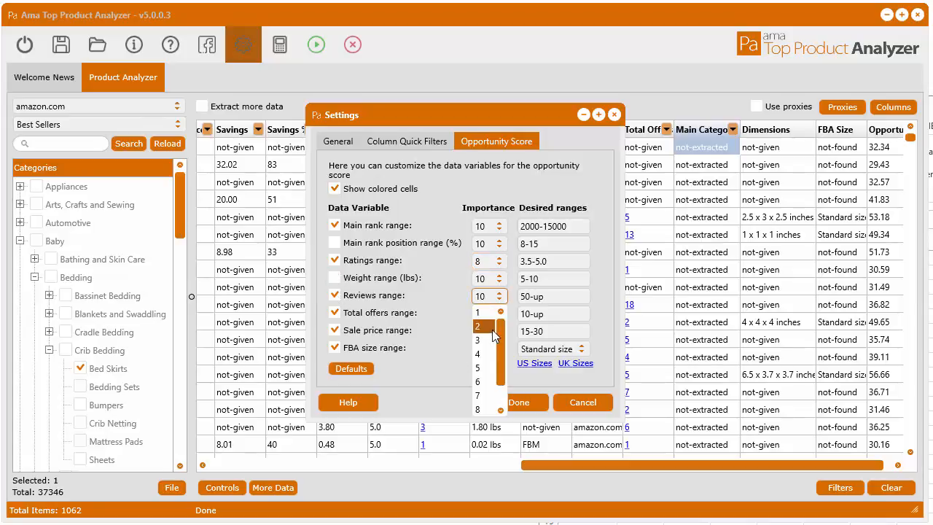
left_click(487, 367)
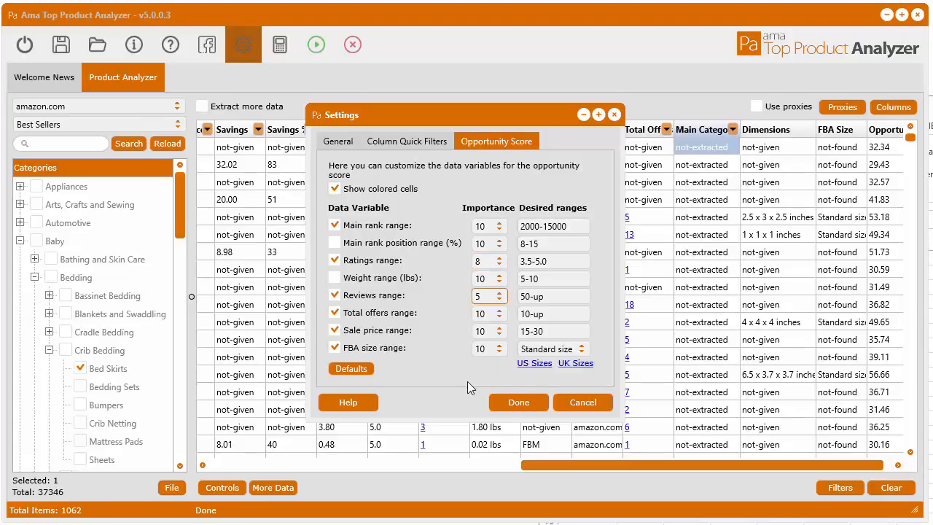
Step: Exclude the total offers, sale price and FBA size ranges from the score, and apply the settings
left_click(334, 312)
left_click(335, 330)
left_click(334, 347)
left_click(516, 402)
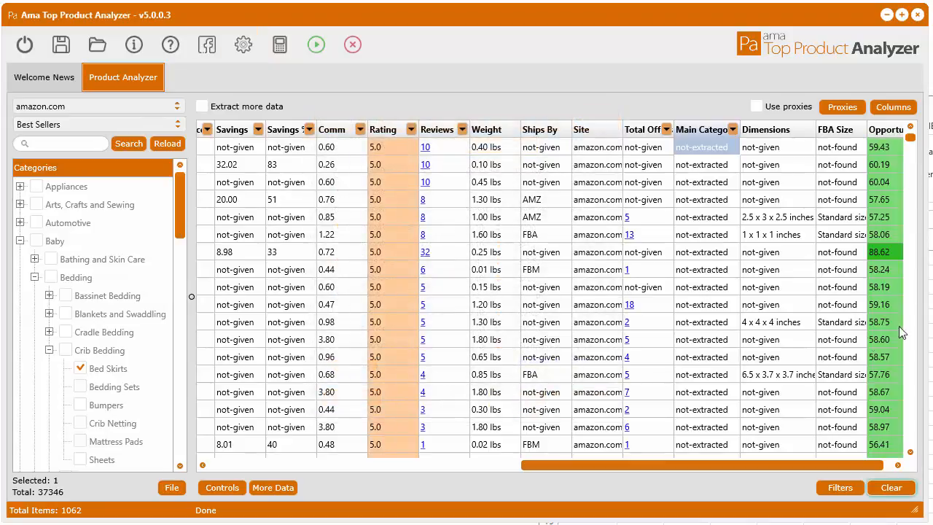
Step: Sort the products by opportunity score from highest to lowest, check their main ranks, and select the top ten scores
left_click_drag(817, 466, 869, 467)
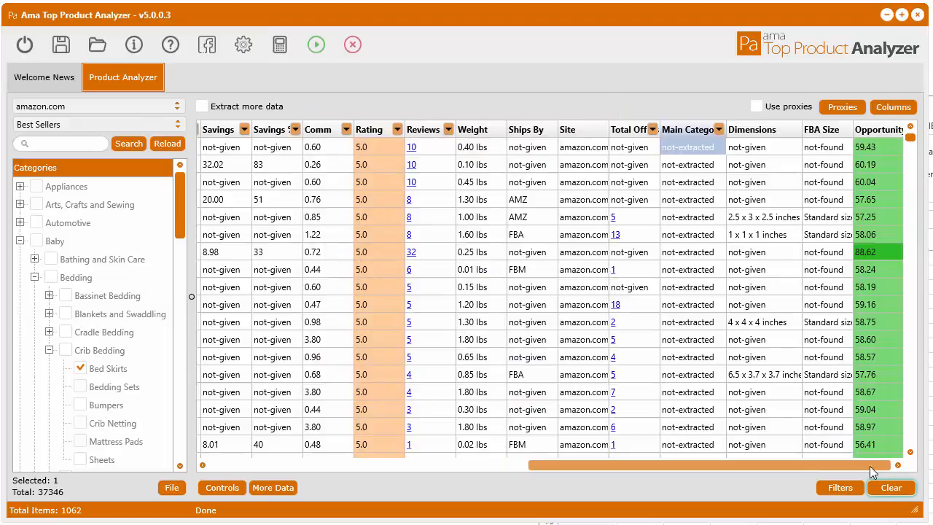
left_click(876, 129)
left_click(877, 130)
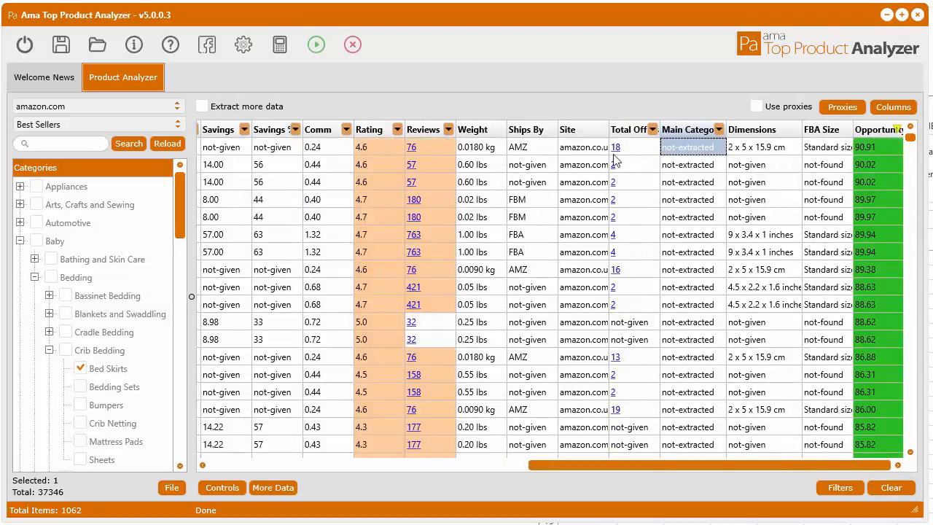
left_click_drag(624, 464, 376, 471)
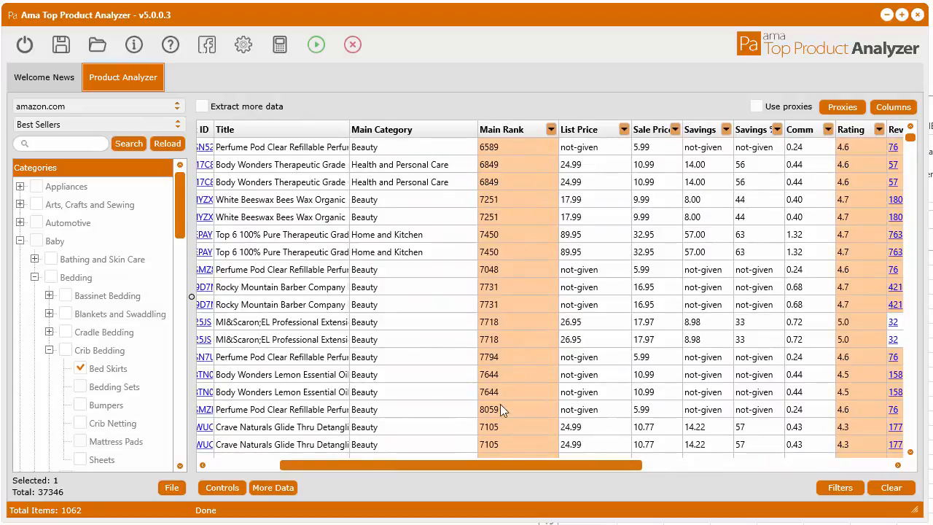
left_click_drag(493, 464, 817, 467)
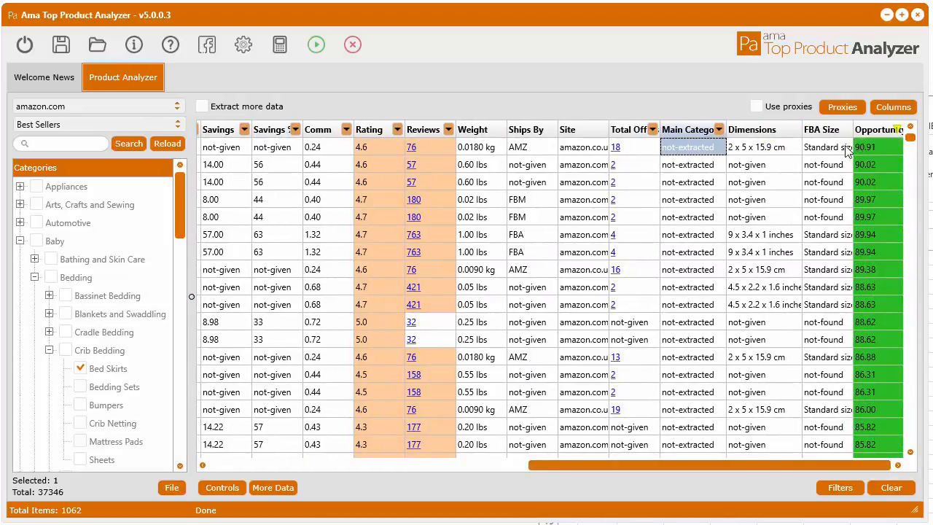
left_click_drag(864, 147, 871, 305)
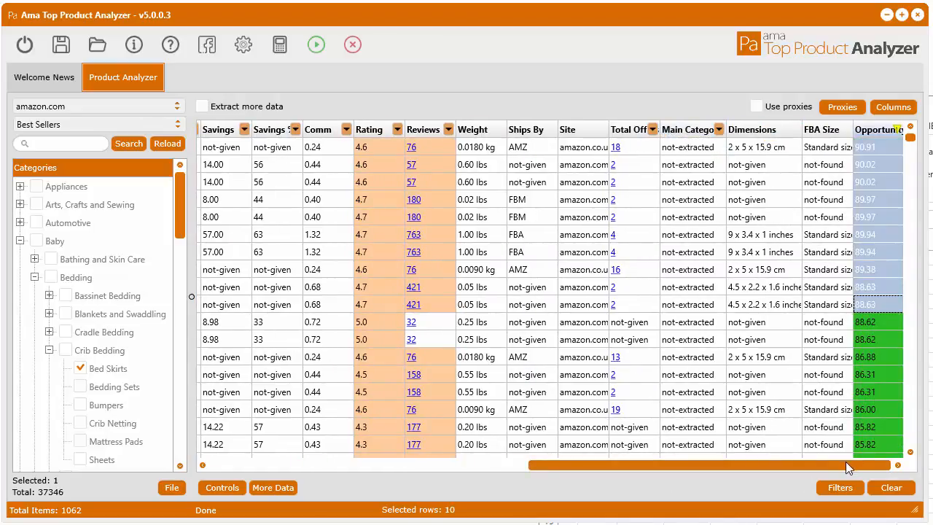
Step: Reset the Opportunity Score variables to their defaults and apply the settings
left_click(244, 45)
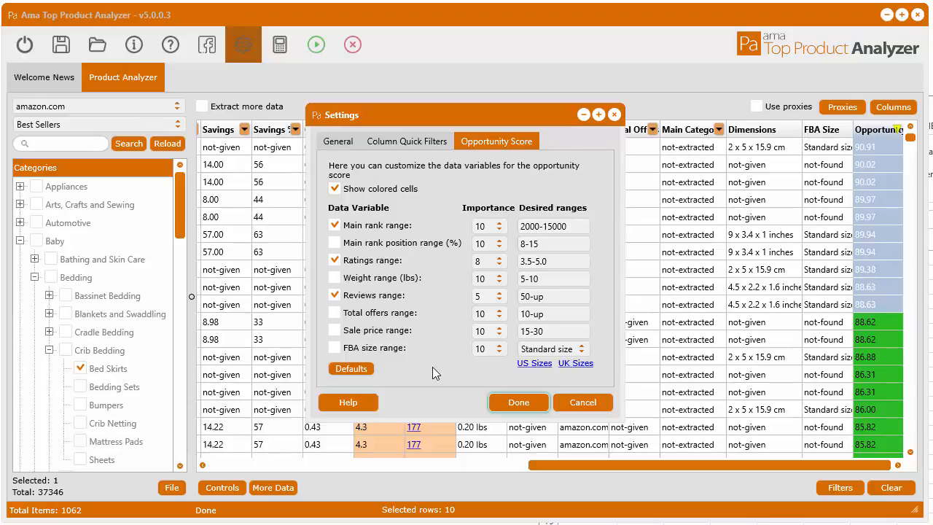
left_click(351, 368)
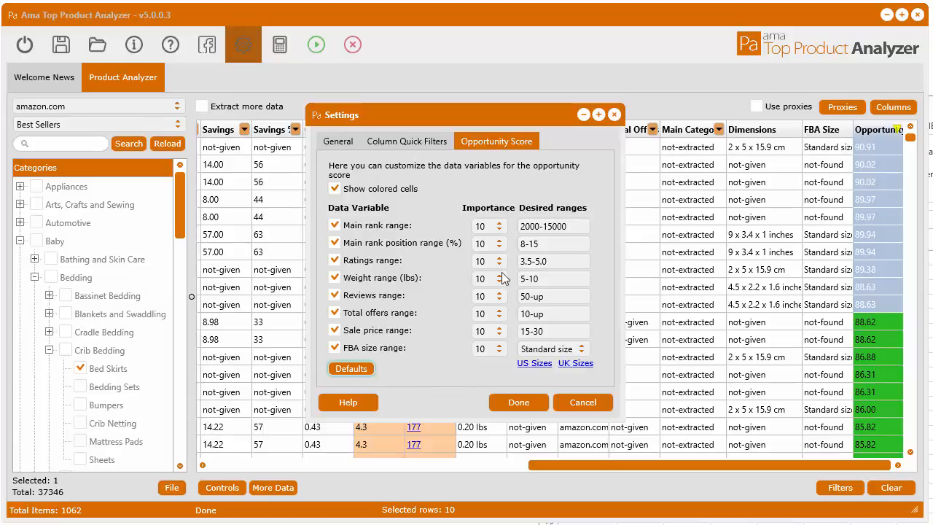
left_click(518, 402)
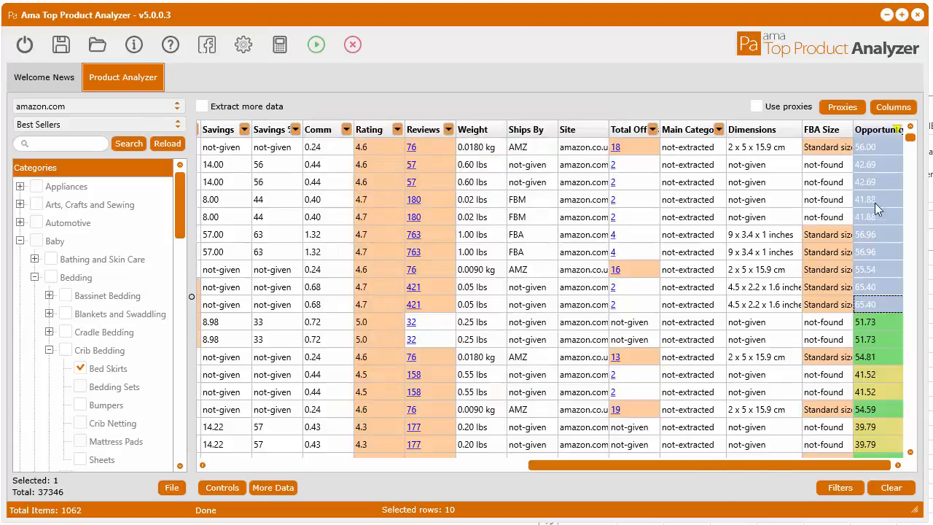
Step: Sort the recalculated products by opportunity score again, highest first
left_click(875, 166)
left_click(869, 129)
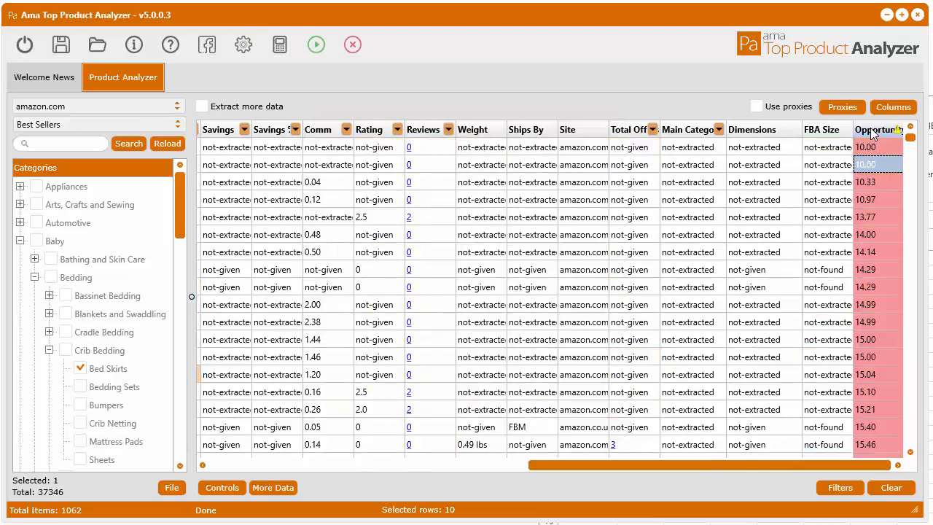
left_click(870, 129)
mouse_move(765, 465)
left_mouse_down()
mouse_move(444, 469)
mouse_move(776, 475)
left_mouse_up()
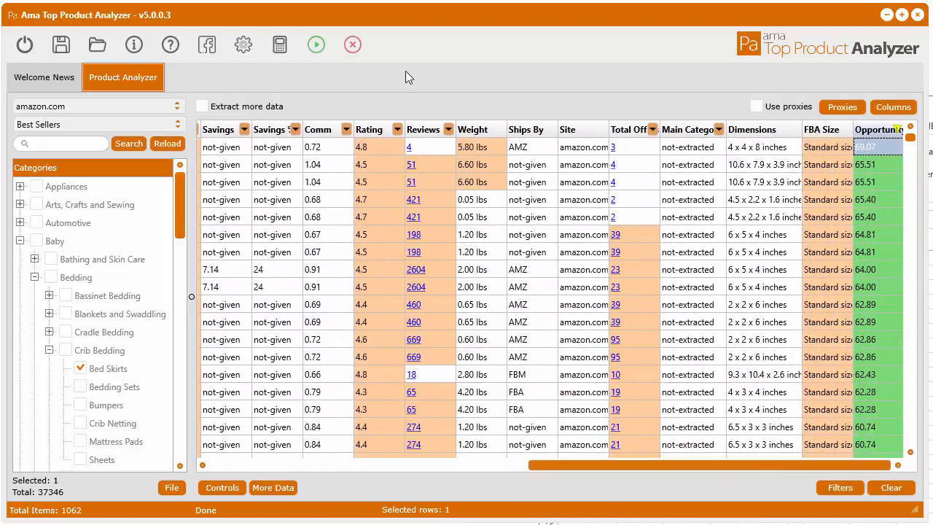
Step: Turn off colored cells in the Opportunity Score settings and apply the change to the product table
left_click(242, 45)
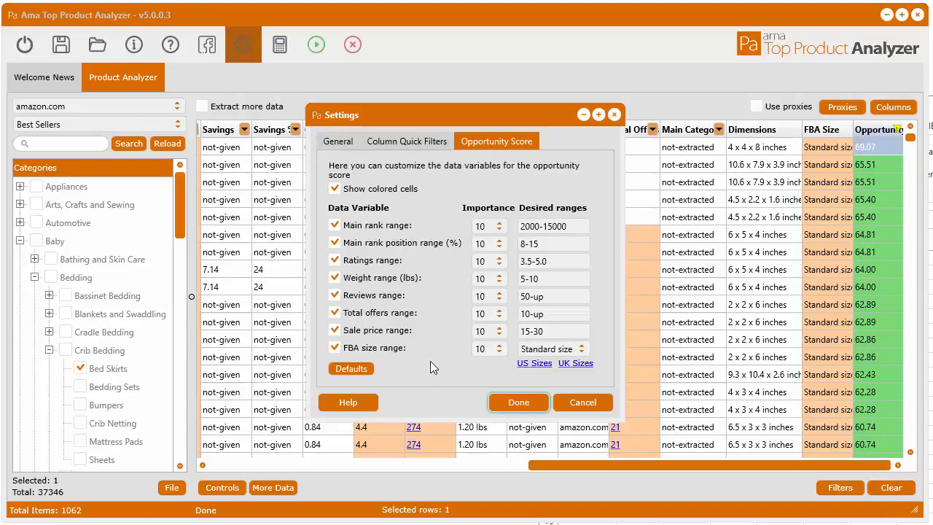
left_click(335, 189)
key("Return")
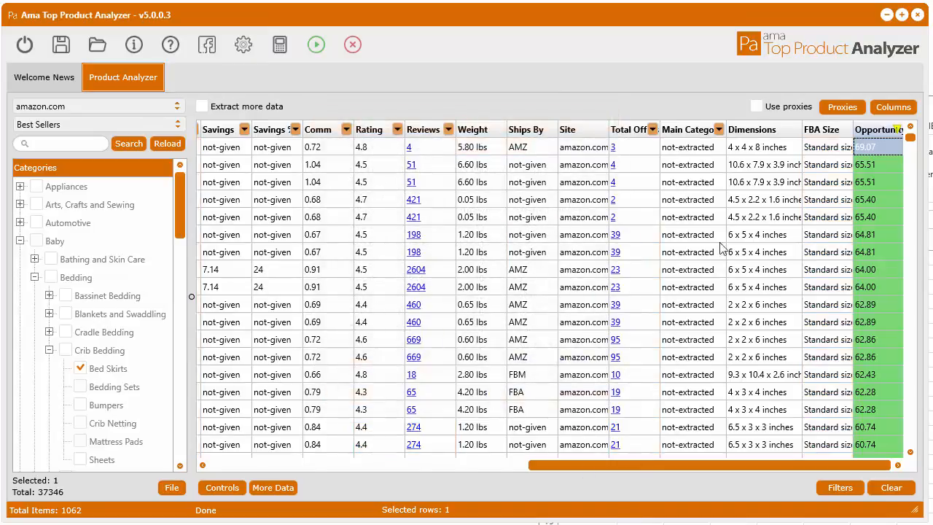
left_click_drag(666, 470, 783, 478)
Step: Turn colored cells back on in the Opportunity Score settings and apply the change
left_click(247, 48)
left_click(356, 194)
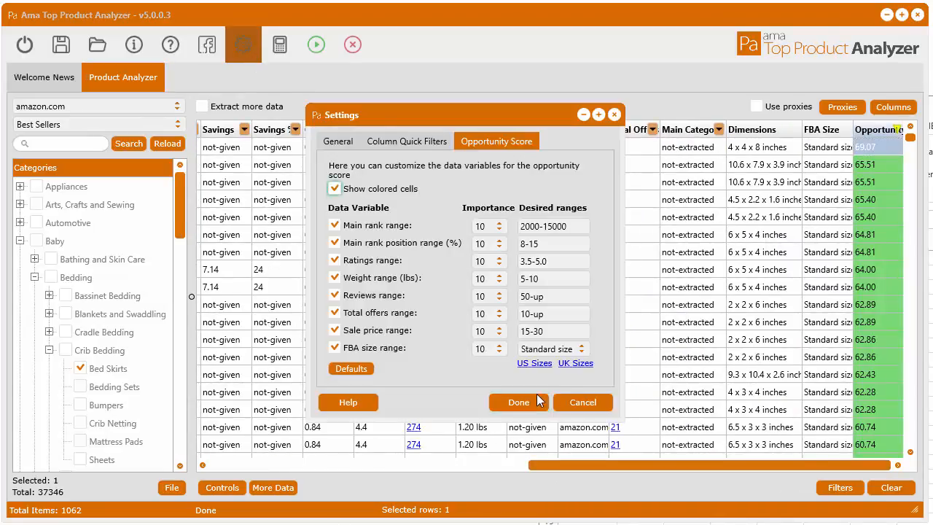
left_click(492, 402)
Step: Clear the cell colors from the product table and calculate the opportunity score again
right_click(536, 197)
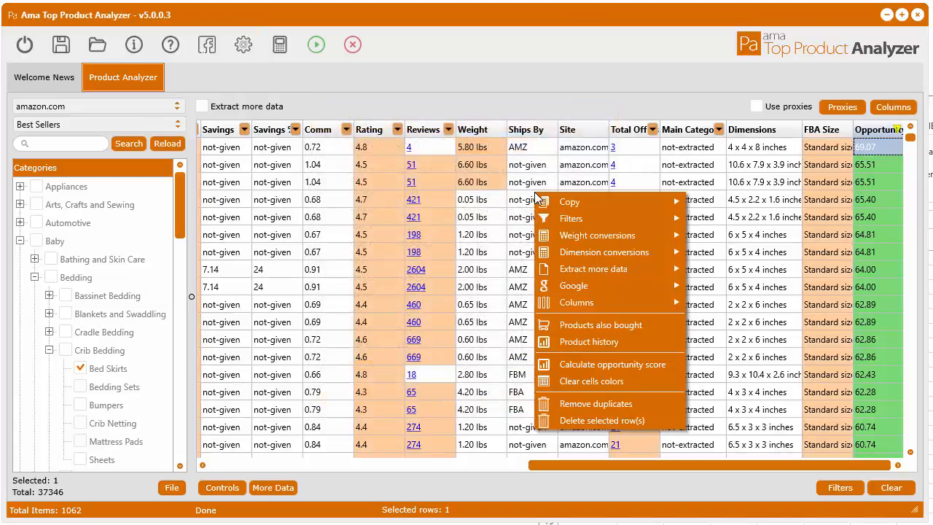
left_click(616, 381)
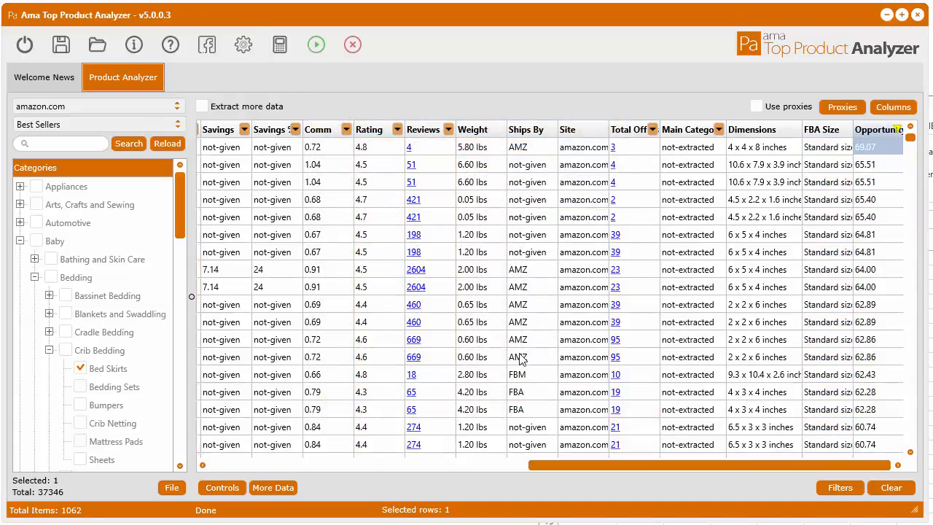
right_click(493, 187)
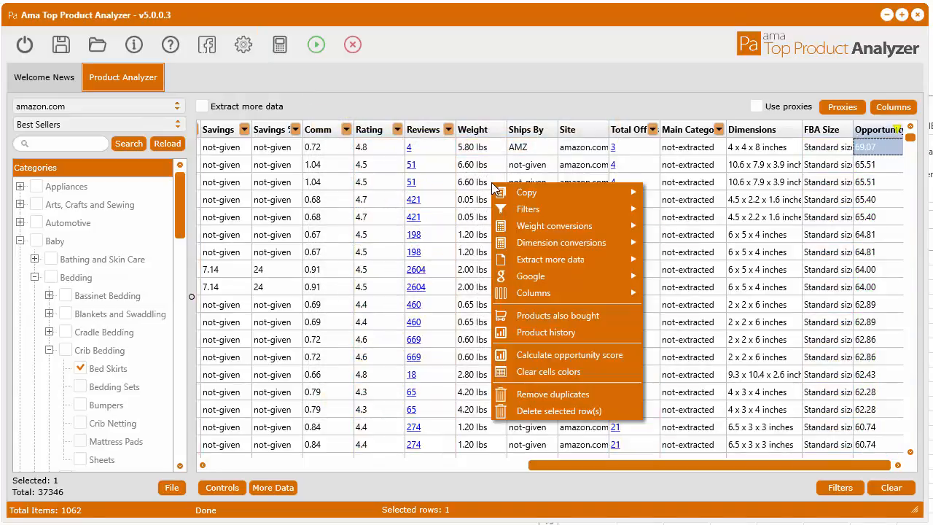
left_click(554, 355)
mouse_move(755, 465)
left_mouse_down()
mouse_move(430, 461)
mouse_move(654, 471)
mouse_move(760, 462)
left_mouse_up()
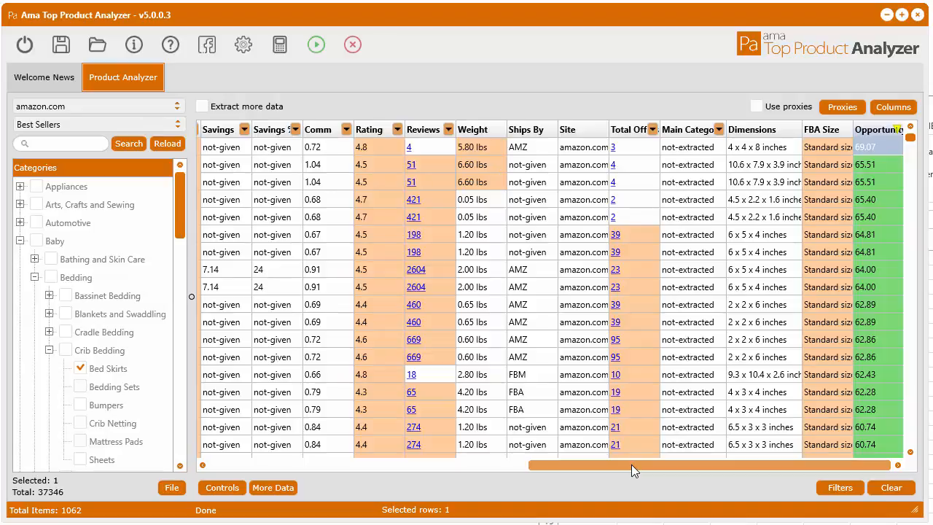
mouse_move(632, 465)
left_mouse_down()
mouse_move(626, 455)
mouse_move(634, 469)
left_mouse_up()
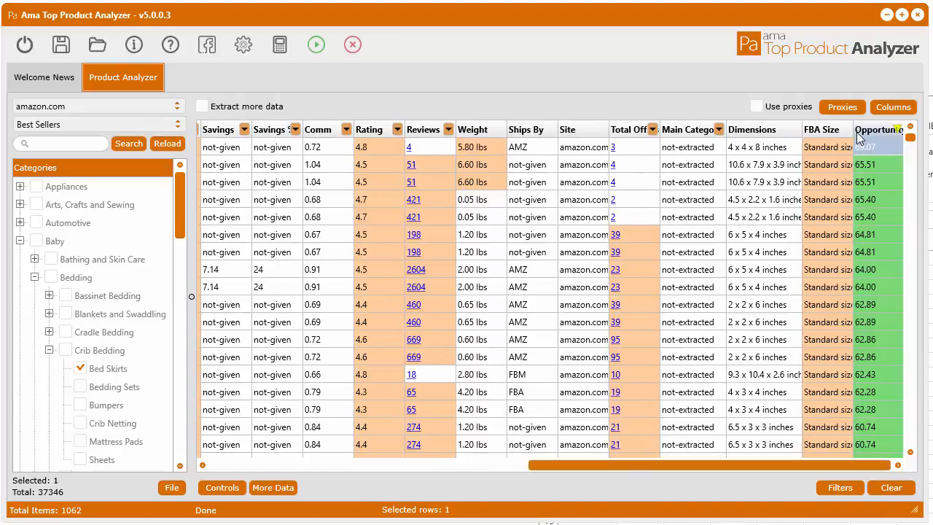
left_click_drag(804, 465, 835, 462)
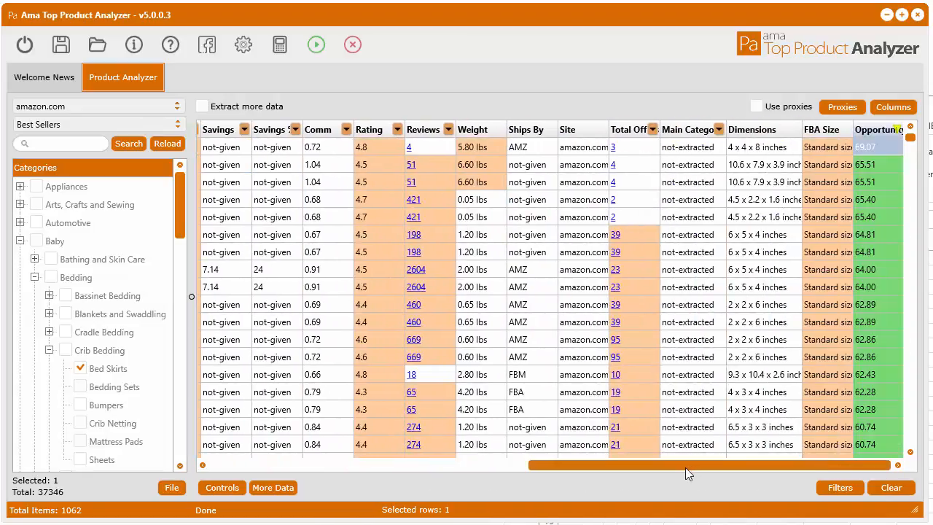